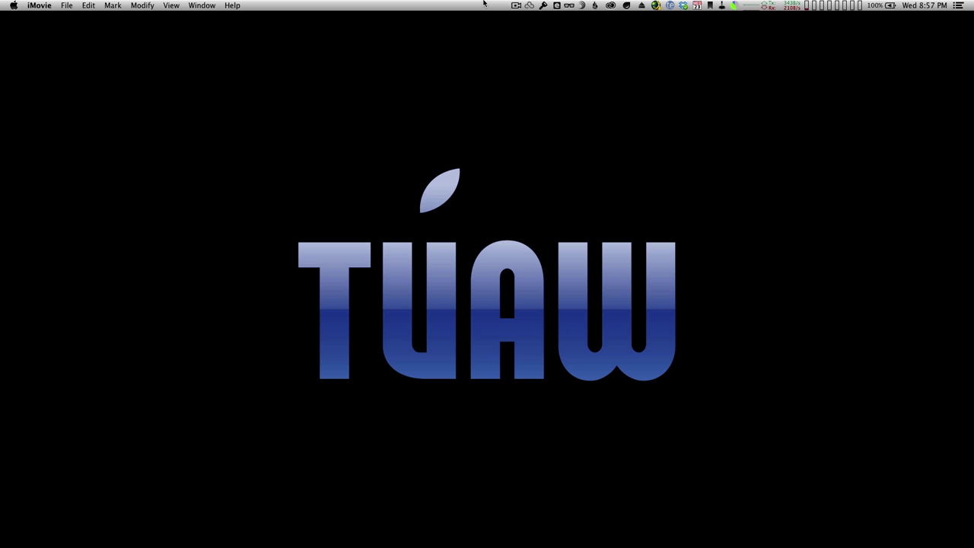
View the About iMovie version and copyright window, move it, then close it.
{"action": "left_click", "coordinate": [39, 5]}
{"action": "left_click", "coordinate": [41, 17]}
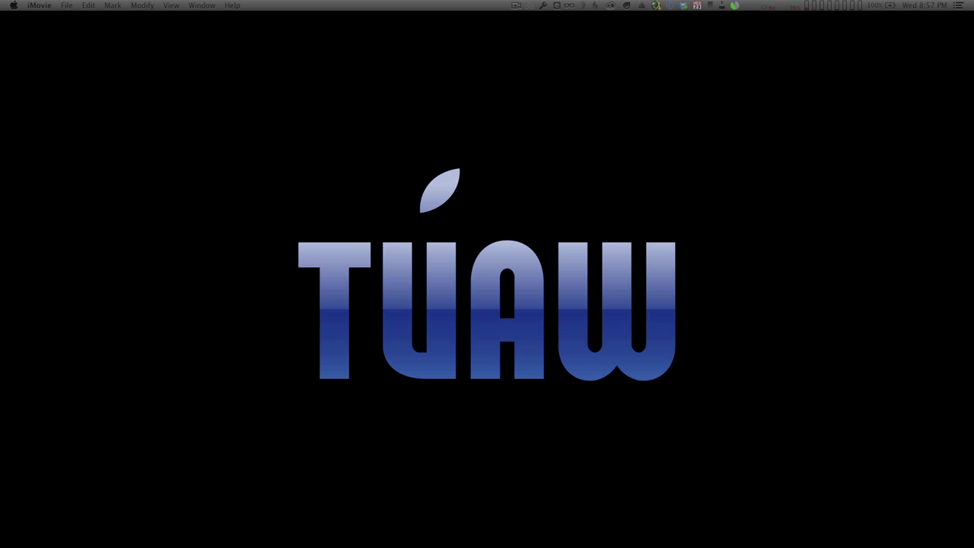
{"action": "left_click", "coordinate": [35, 6]}
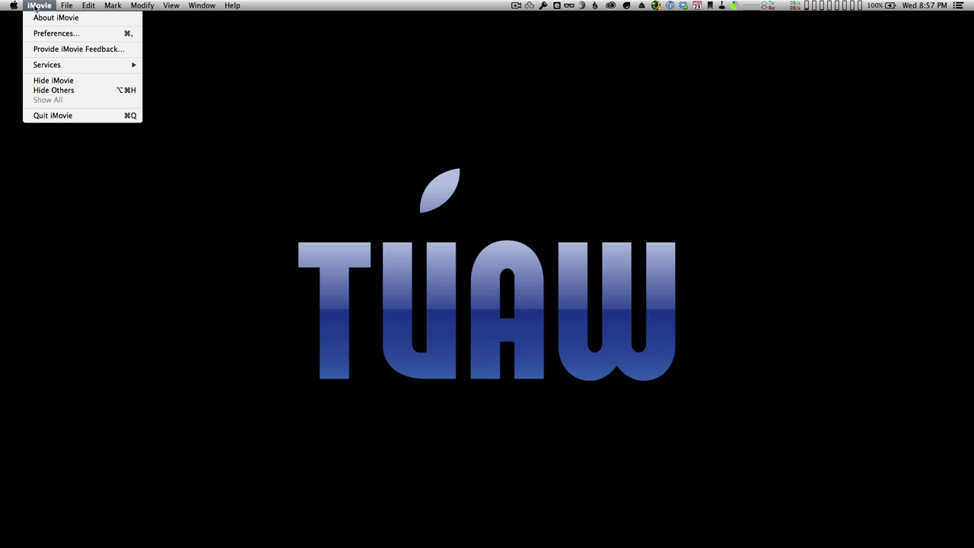
{"action": "left_click", "coordinate": [56, 17]}
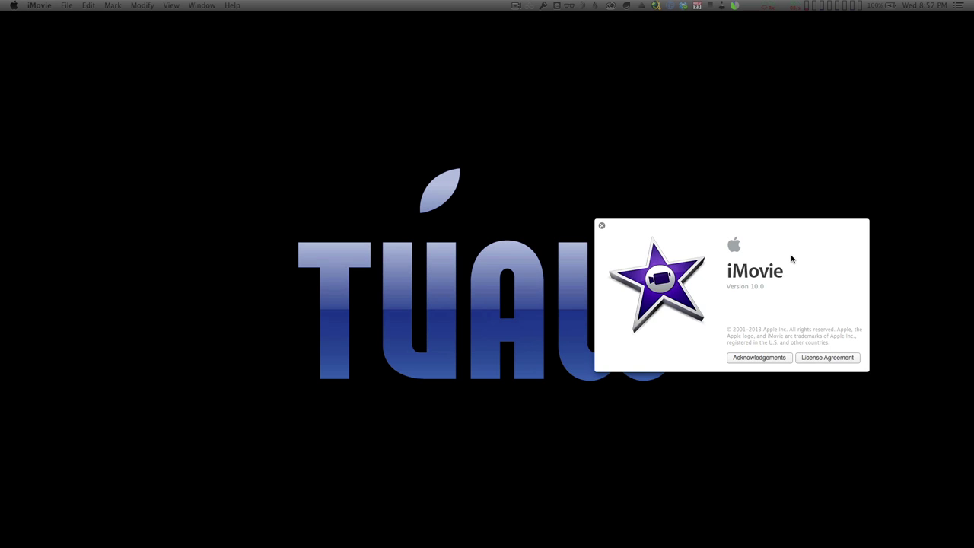
{"action": "left_click_drag", "start_coordinate": [791, 260], "coordinate": [546, 128]}
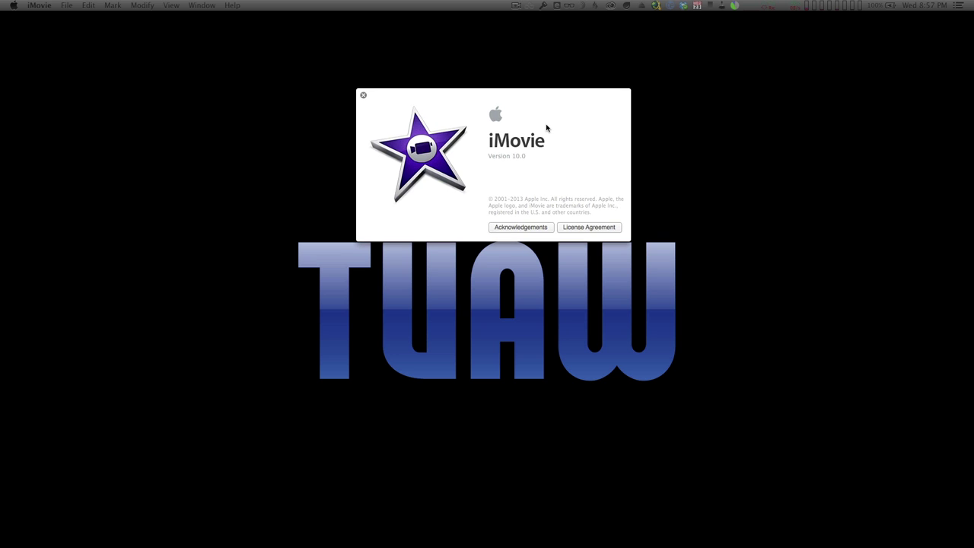
{"action": "left_click", "coordinate": [364, 97]}
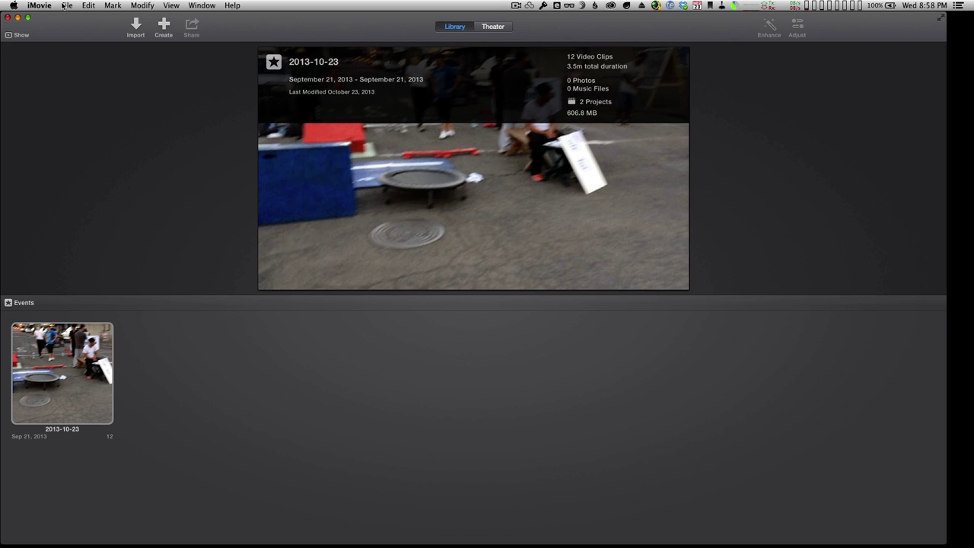
Open iMovie Preferences and drag the window down to the left.
{"action": "left_click", "coordinate": [39, 5]}
{"action": "left_click", "coordinate": [67, 34]}
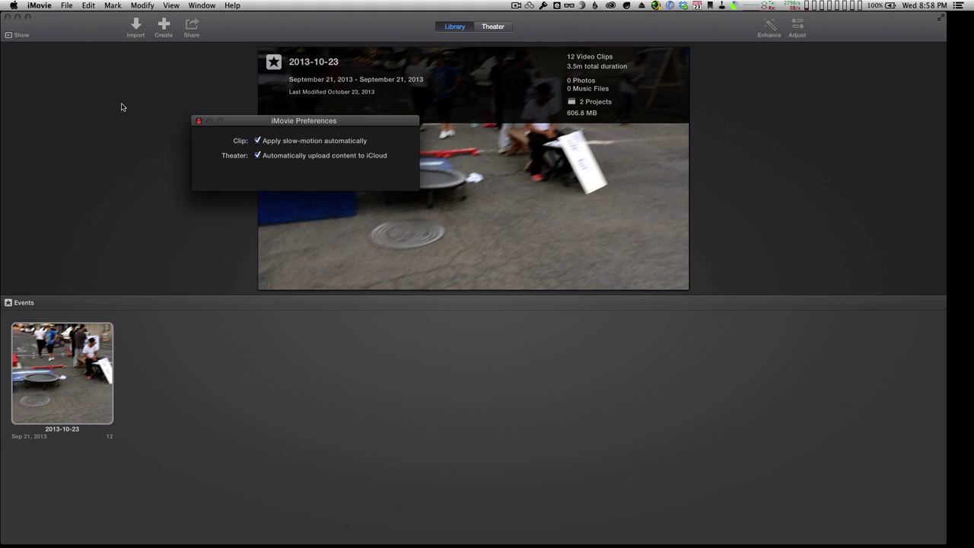
{"action": "left_click_drag", "start_coordinate": [261, 122], "coordinate": [100, 204]}
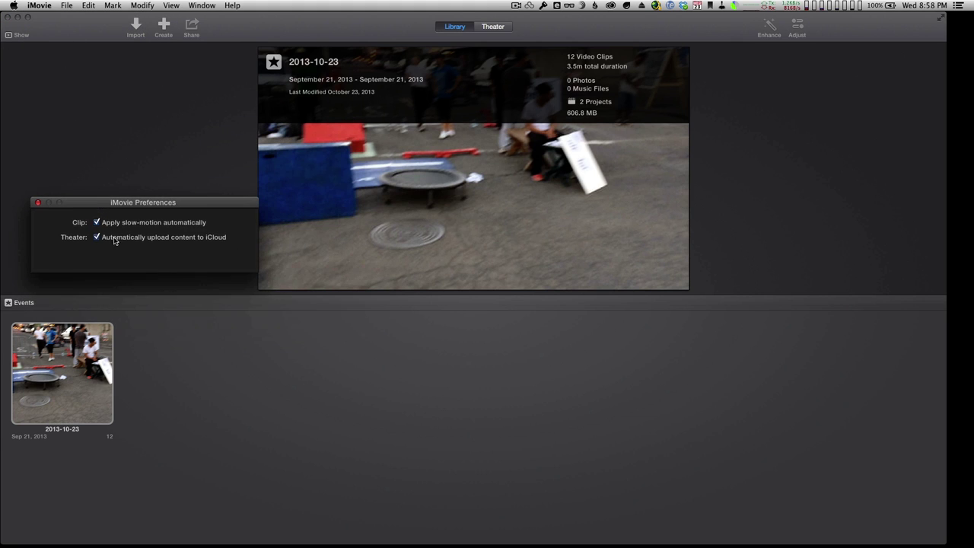
Close Preferences, then toggle the Import window open and closed, ending with it open via Cmd-I.
{"action": "left_click", "coordinate": [39, 204]}
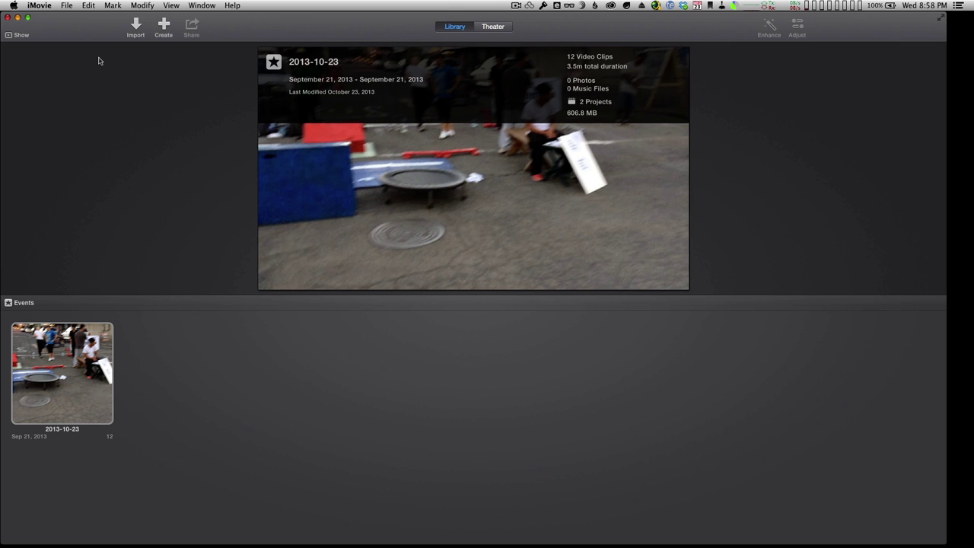
{"action": "left_click", "coordinate": [135, 25]}
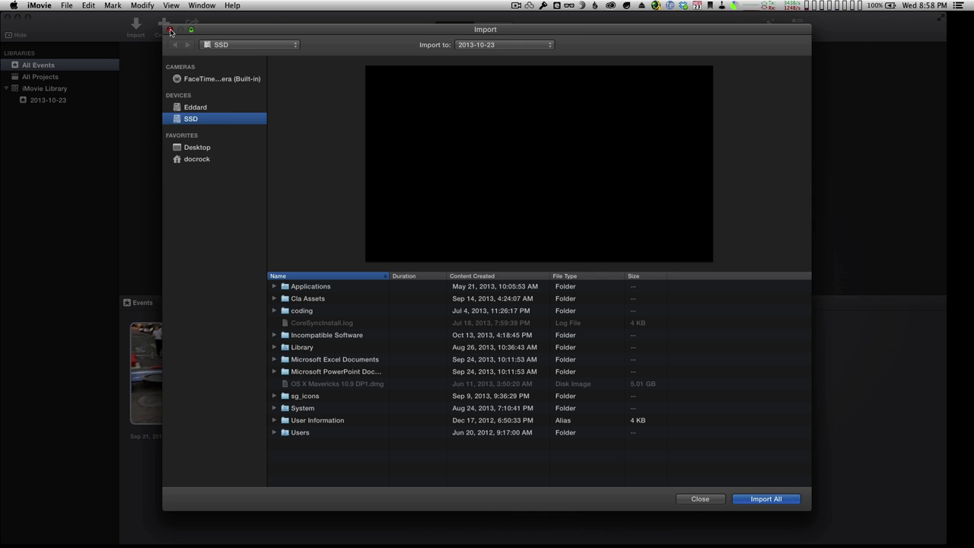
{"action": "left_click", "coordinate": [170, 30]}
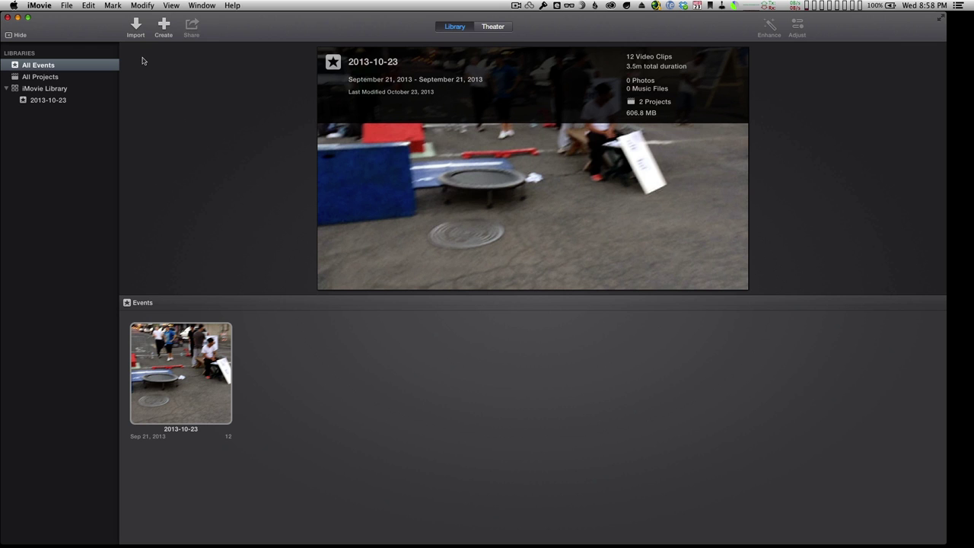
{"action": "key", "text": "super+i"}
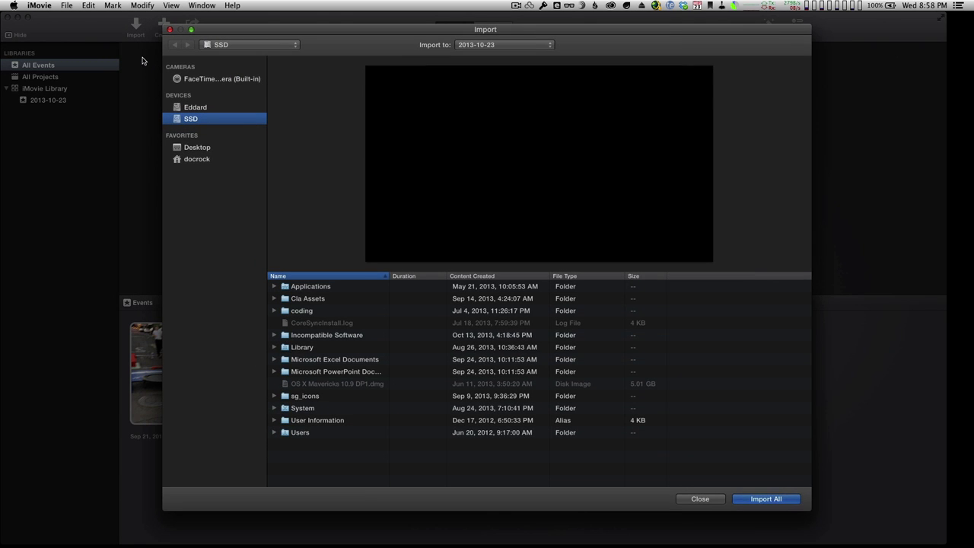
{"action": "key", "text": "Escape"}
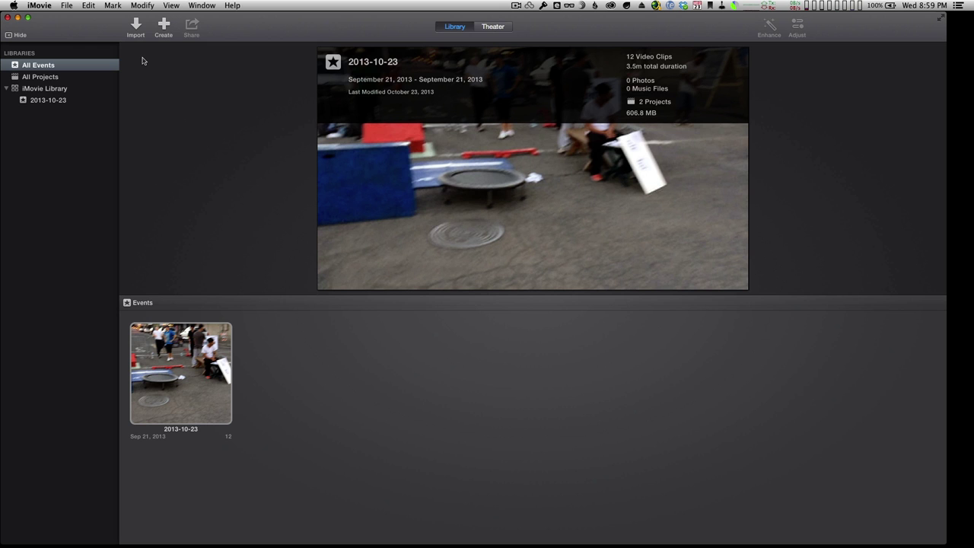
{"action": "key", "text": "super+i"}
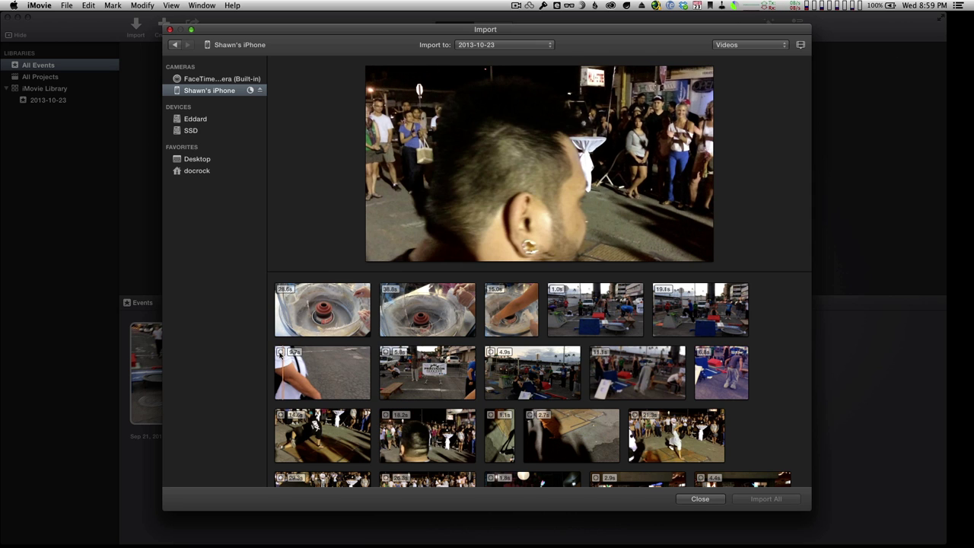
Play the previewed iPhone clip and browse the clip list in the Import window.
{"action": "key", "text": "space"}
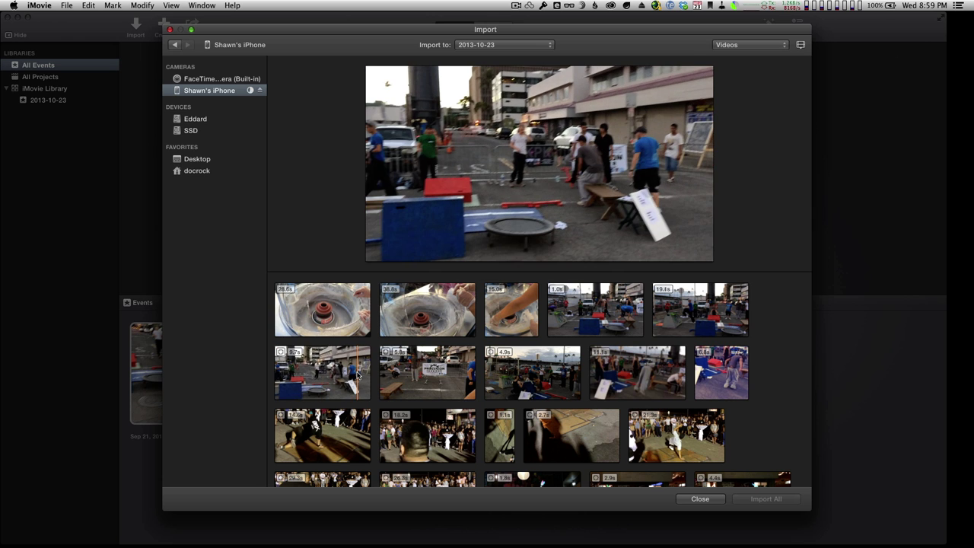
{"action": "scroll", "coordinate": [386, 375], "scroll_direction": "down", "scroll_amount": 5}
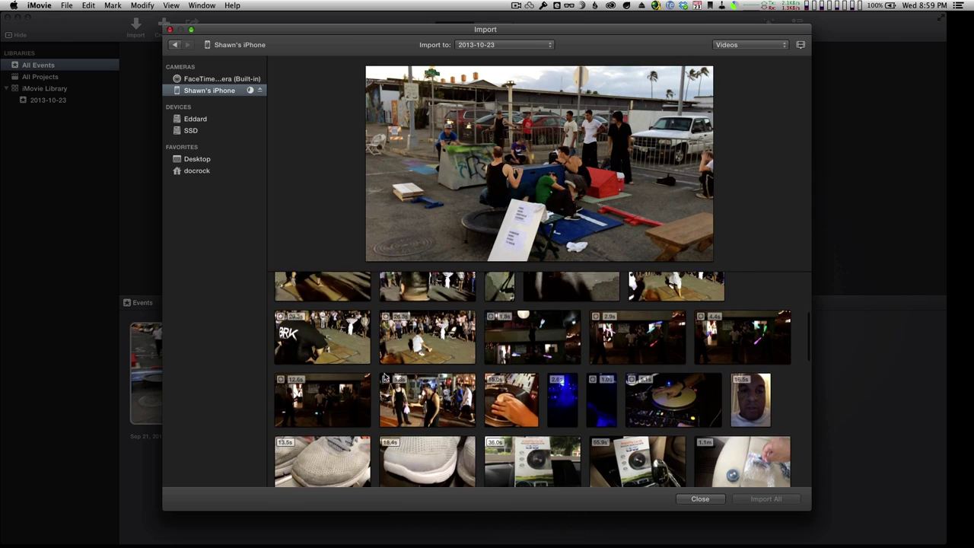
{"action": "scroll", "coordinate": [386, 375], "scroll_direction": "up", "scroll_amount": 5}
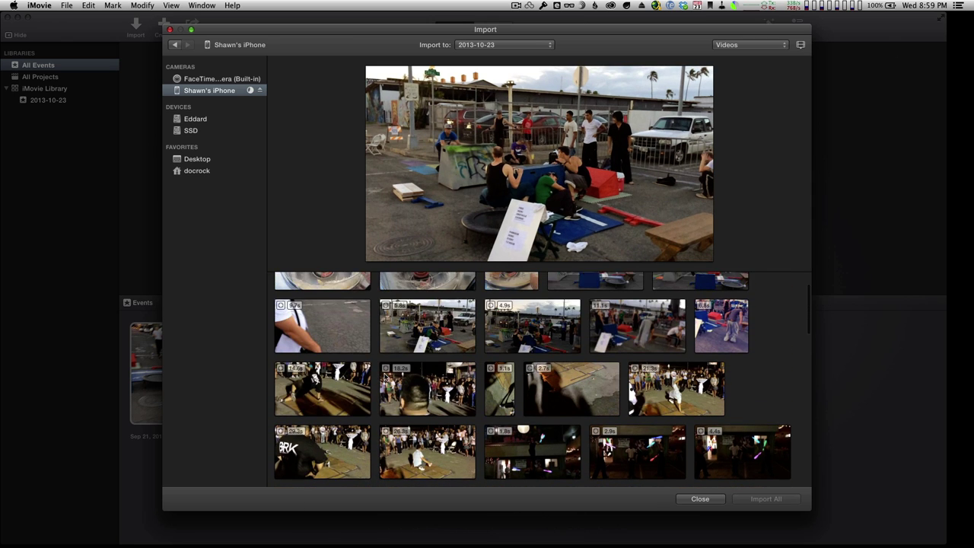
{"action": "scroll", "coordinate": [384, 375], "scroll_direction": "up", "scroll_amount": 1}
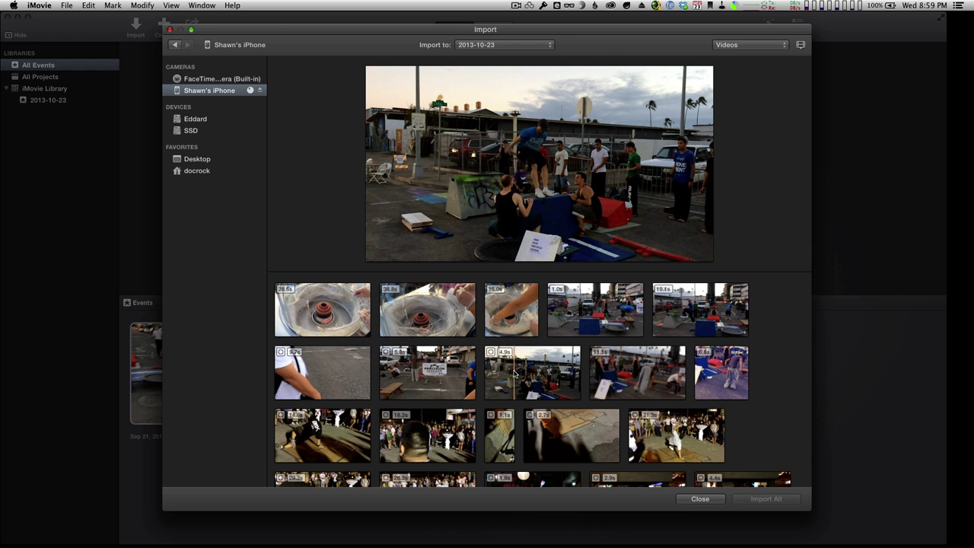
Import only the 4.9s clip, select the 2013-10-23 event, and bring up the Create options.
{"action": "left_click", "coordinate": [514, 373]}
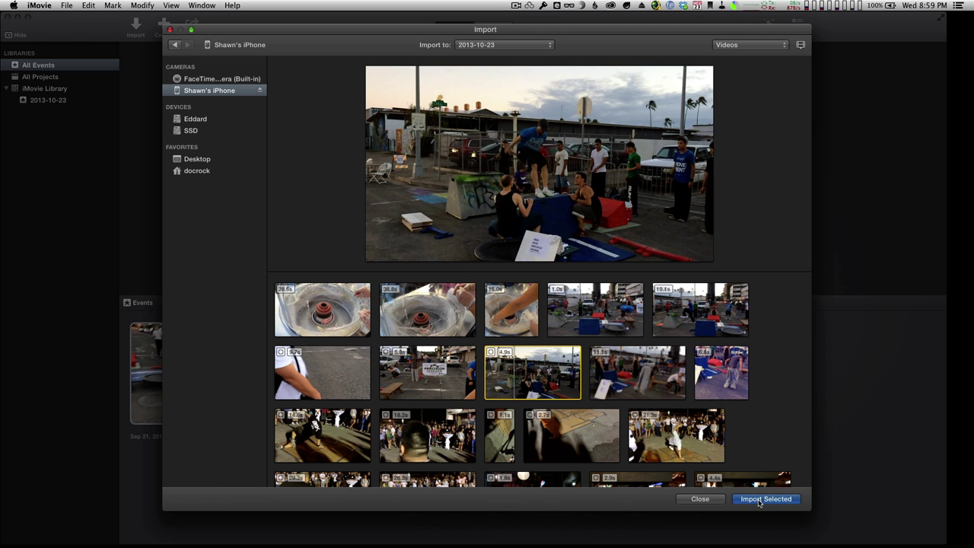
{"action": "left_click", "coordinate": [759, 500]}
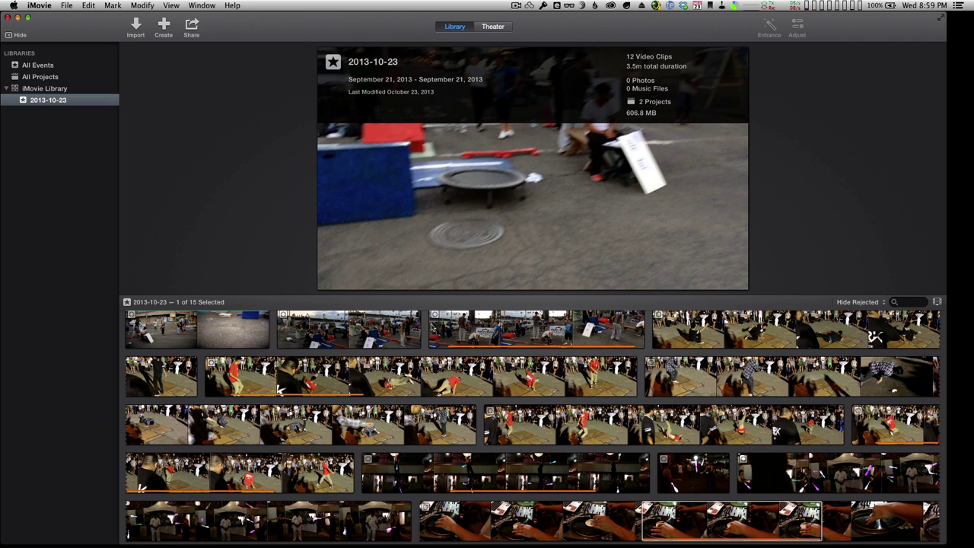
{"action": "left_click", "coordinate": [31, 233]}
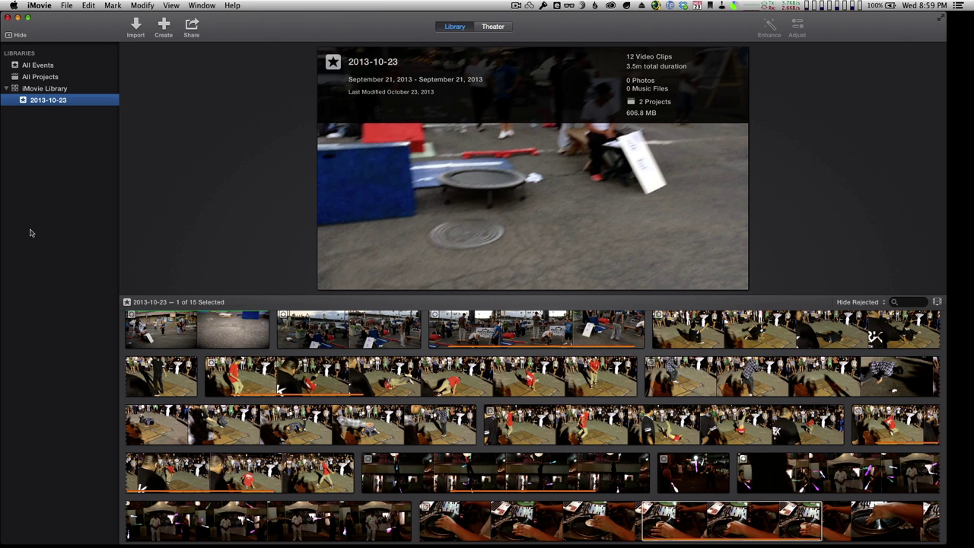
{"action": "left_click", "coordinate": [162, 25]}
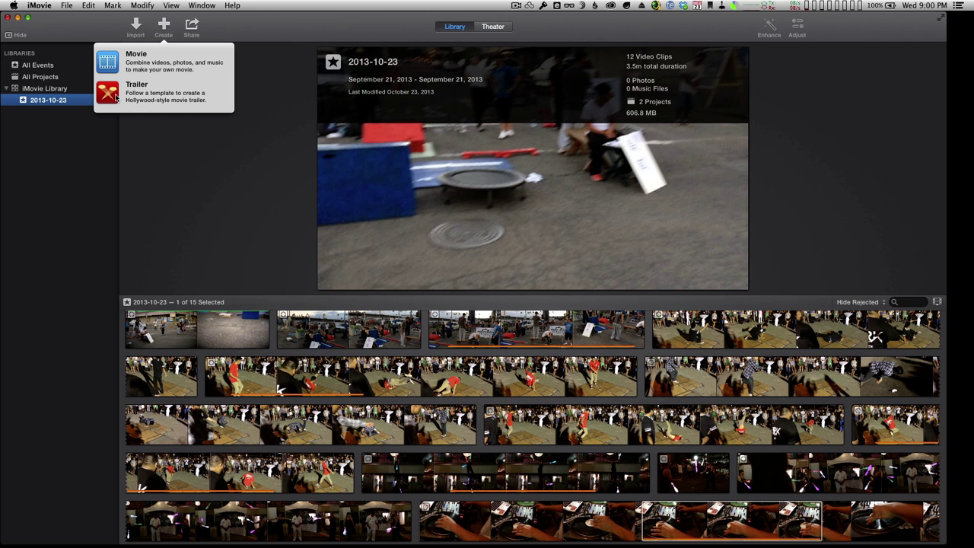
Browse the trailer templates, then cancel without creating a trailer.
{"action": "left_click", "coordinate": [156, 98]}
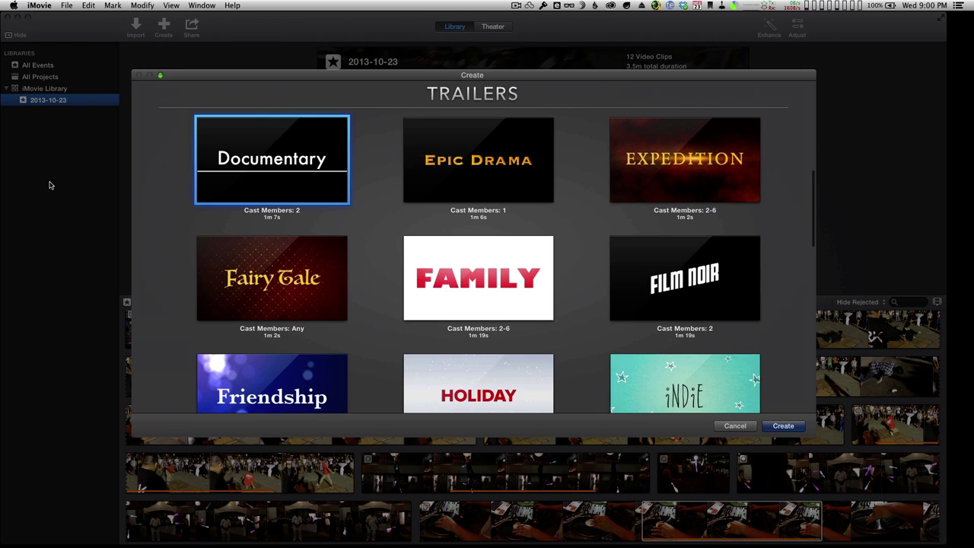
{"action": "scroll", "coordinate": [168, 193], "scroll_direction": "down", "scroll_amount": 5}
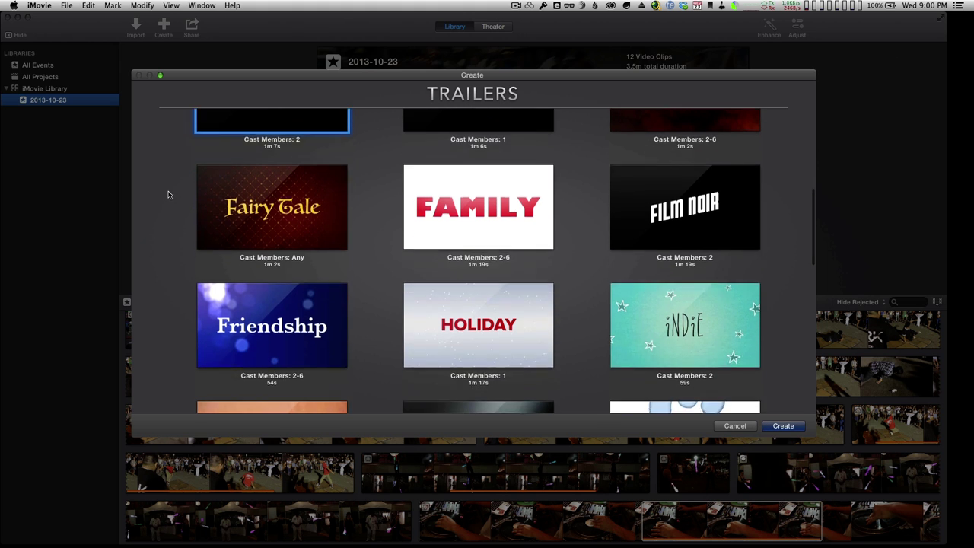
{"action": "scroll", "coordinate": [168, 195], "scroll_direction": "down", "scroll_amount": 12}
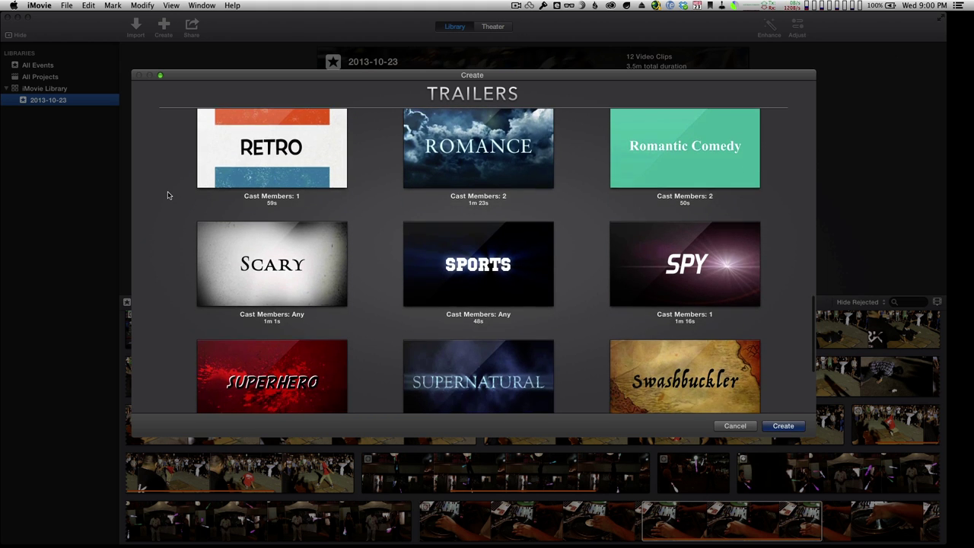
{"action": "scroll", "coordinate": [169, 195], "scroll_direction": "up", "scroll_amount": 15}
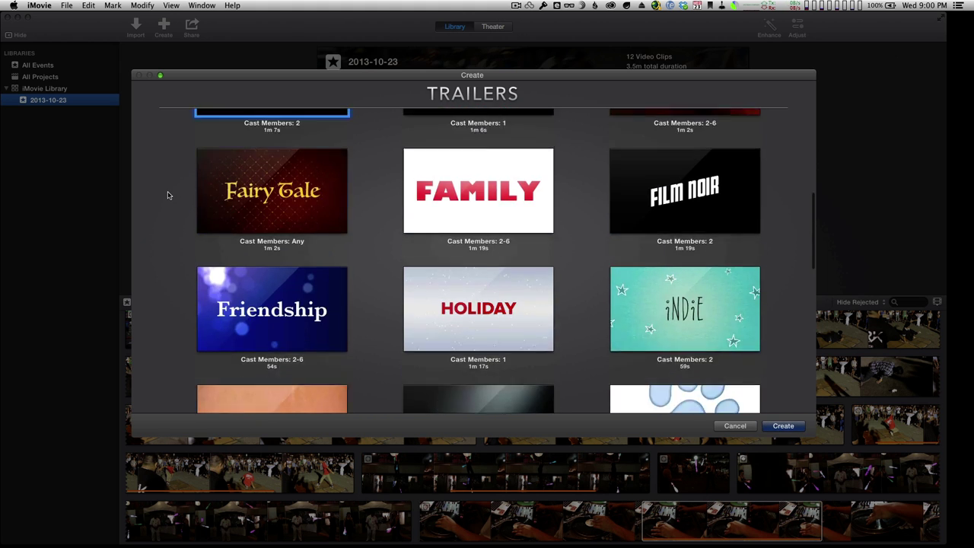
{"action": "scroll", "coordinate": [169, 196], "scroll_direction": "up", "scroll_amount": 4}
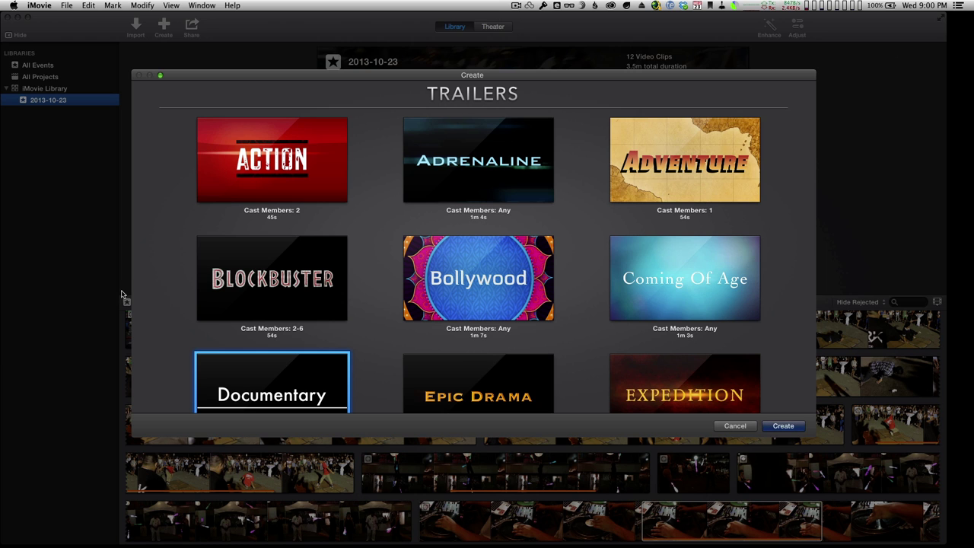
{"action": "scroll", "coordinate": [144, 293], "scroll_direction": "down", "scroll_amount": 5}
{"action": "scroll", "coordinate": [146, 293], "scroll_direction": "down", "scroll_amount": 7}
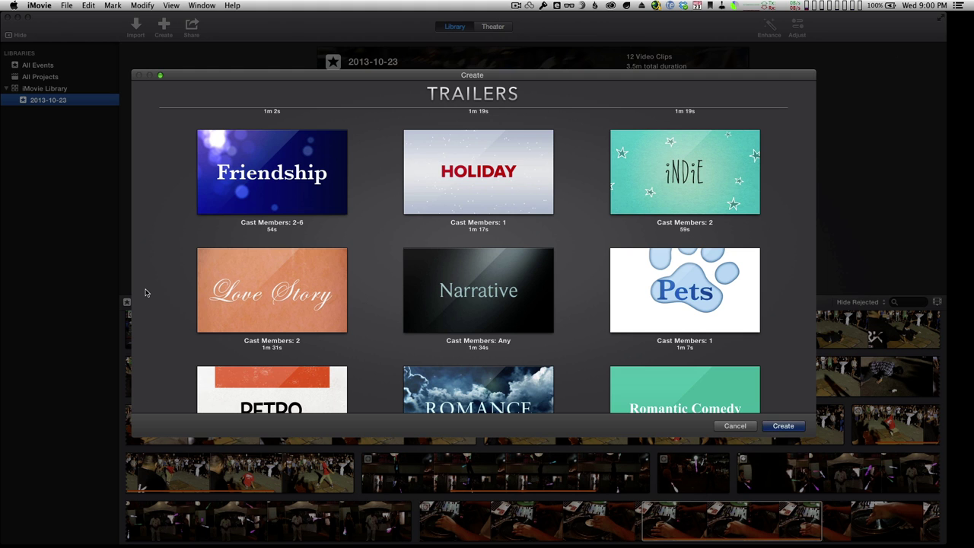
{"action": "scroll", "coordinate": [146, 292], "scroll_direction": "down", "scroll_amount": 6}
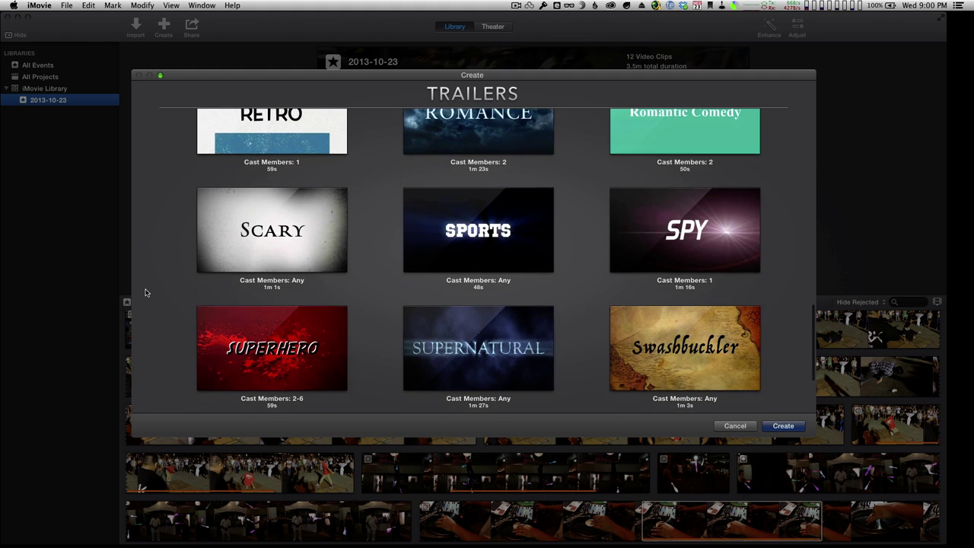
{"action": "scroll", "coordinate": [146, 292], "scroll_direction": "down", "scroll_amount": 3}
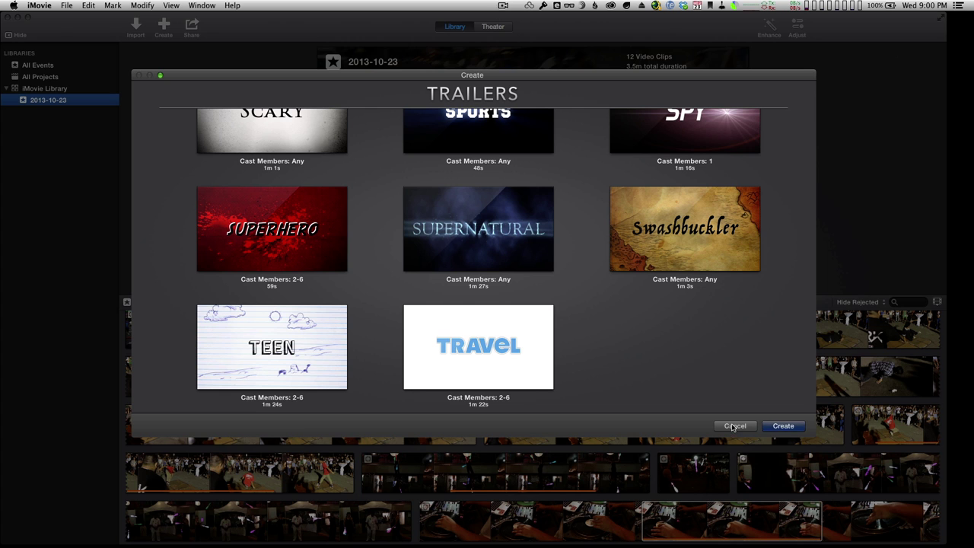
{"action": "left_click", "coordinate": [735, 426]}
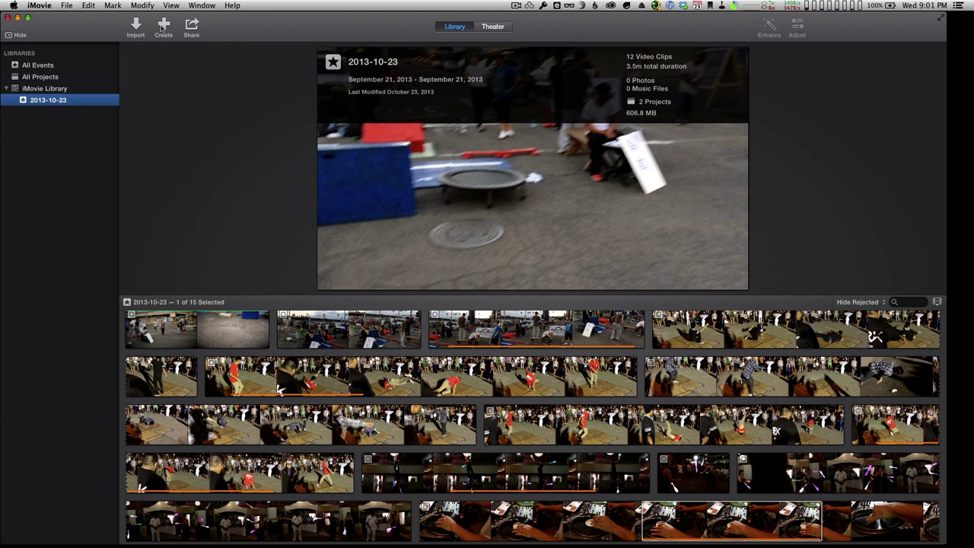
Start a new movie and continue with the Simple theme.
{"action": "left_click", "coordinate": [165, 27]}
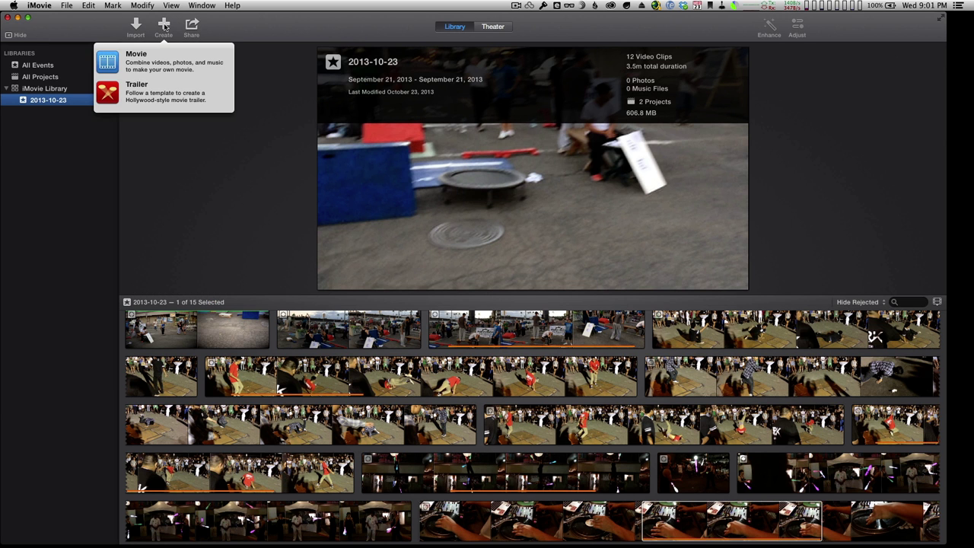
{"action": "left_click", "coordinate": [162, 66]}
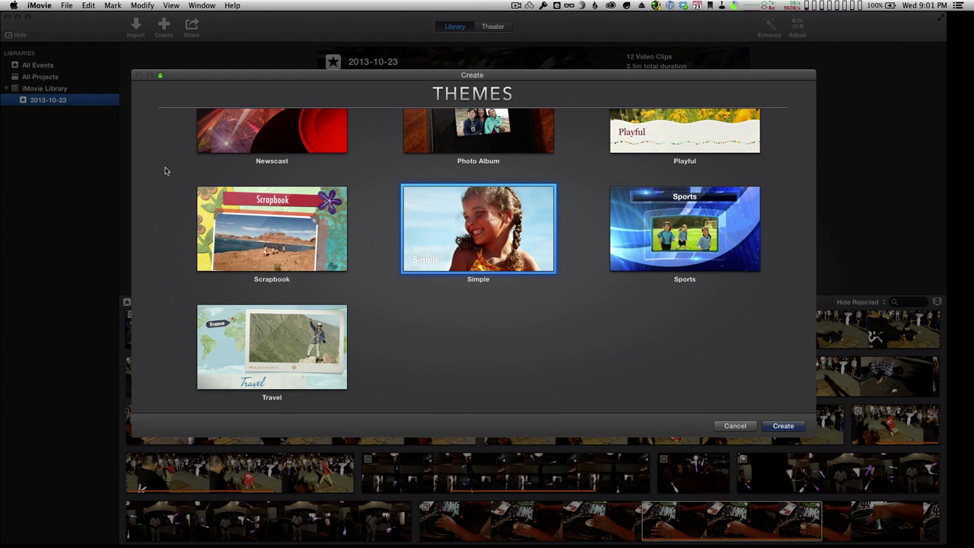
{"action": "scroll", "coordinate": [164, 171], "scroll_direction": "up", "scroll_amount": 10}
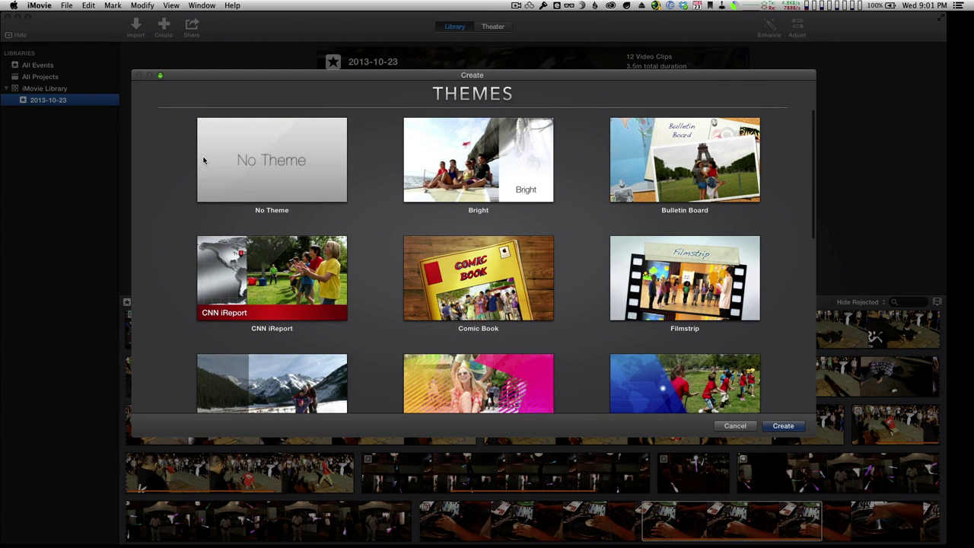
{"action": "scroll", "coordinate": [140, 178], "scroll_direction": "down", "scroll_amount": 5}
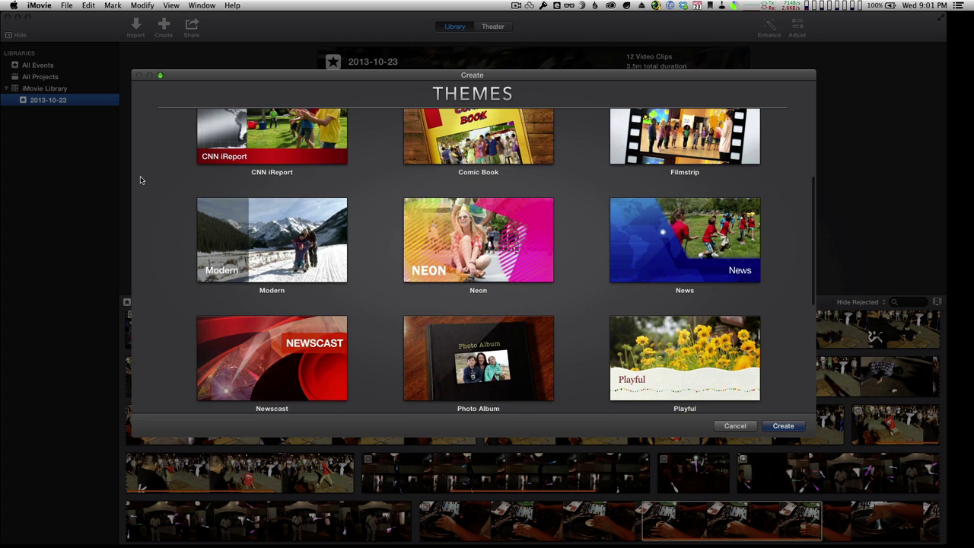
{"action": "scroll", "coordinate": [140, 179], "scroll_direction": "down", "scroll_amount": 3}
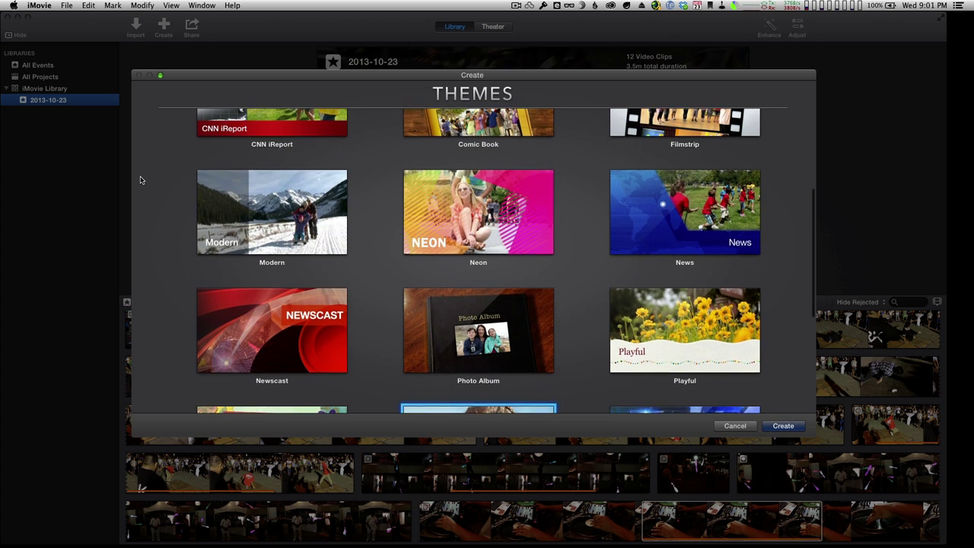
{"action": "scroll", "coordinate": [140, 179], "scroll_direction": "down", "scroll_amount": 4}
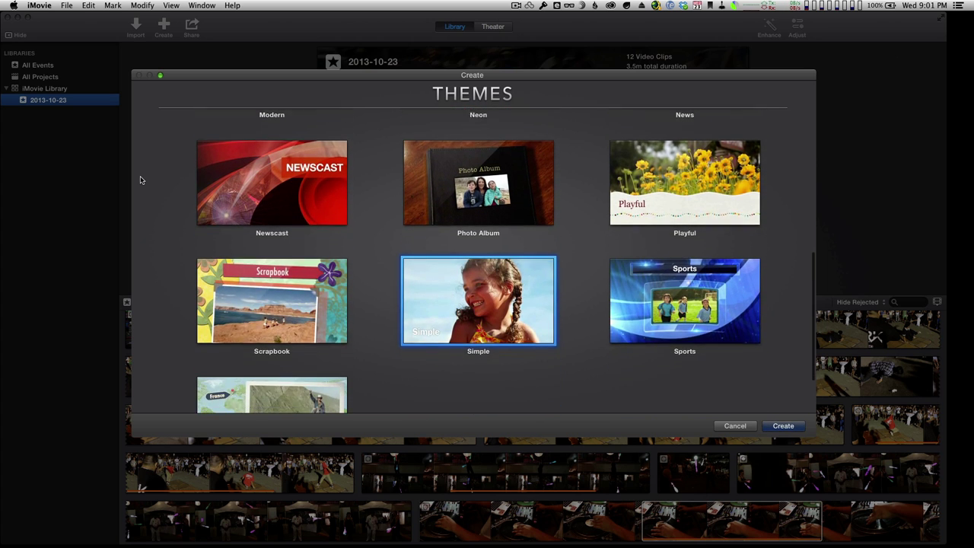
{"action": "mouse_move", "coordinate": [501, 280]}
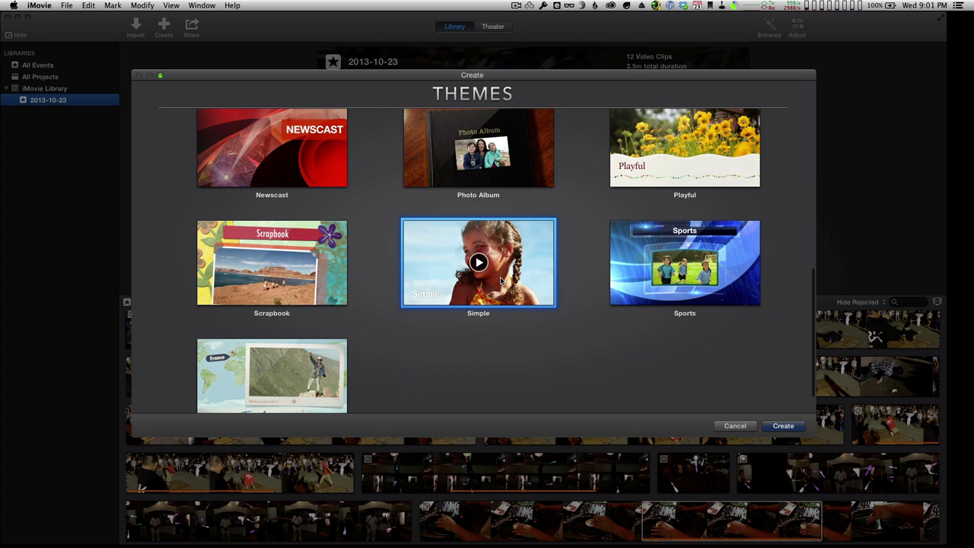
{"action": "key", "text": "Return"}
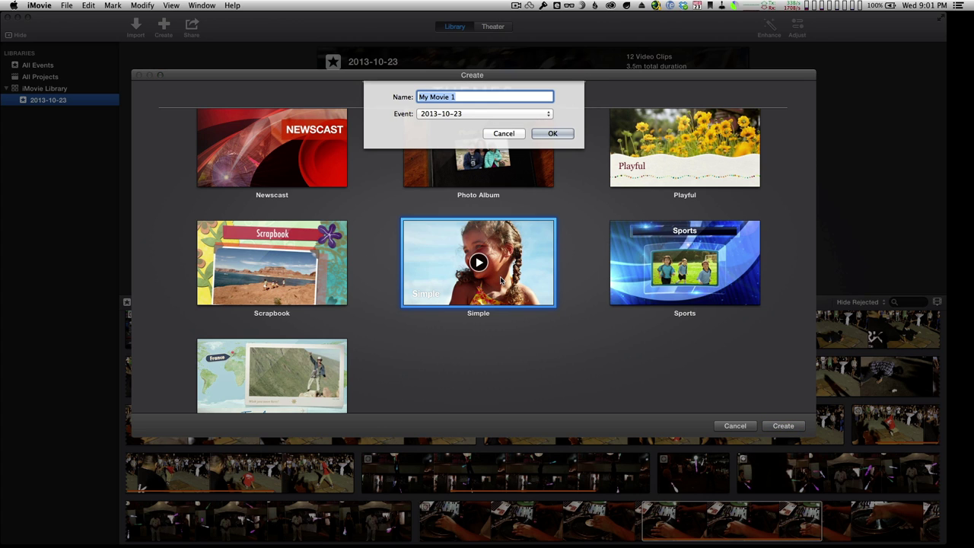
Name the new project 'TUAW Walkthrough' and create it.
{"action": "type", "text": "TUAW WALKTHROU"}
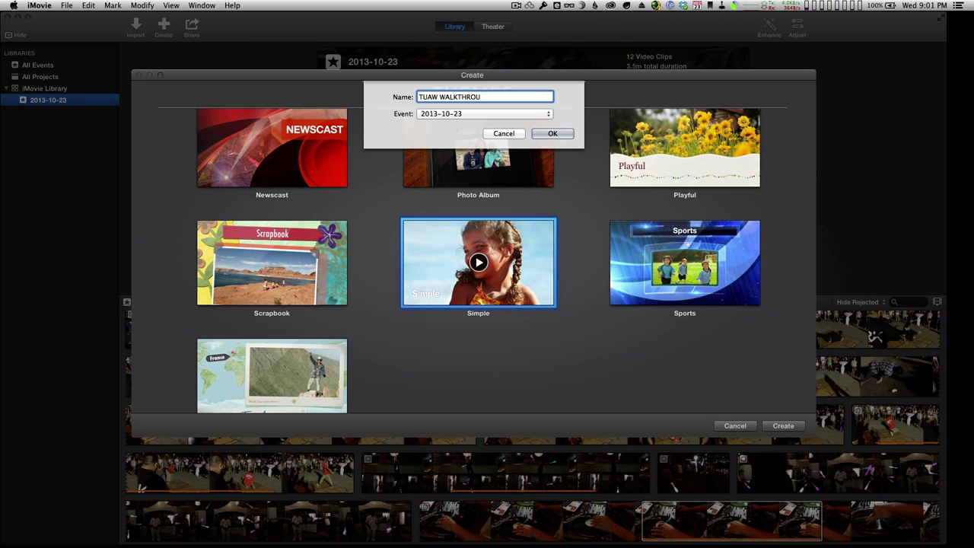
{"action": "key", "text": "super+a"}
{"action": "type", "text": "TUAW Walkthrough"}
{"action": "key", "text": "Return"}
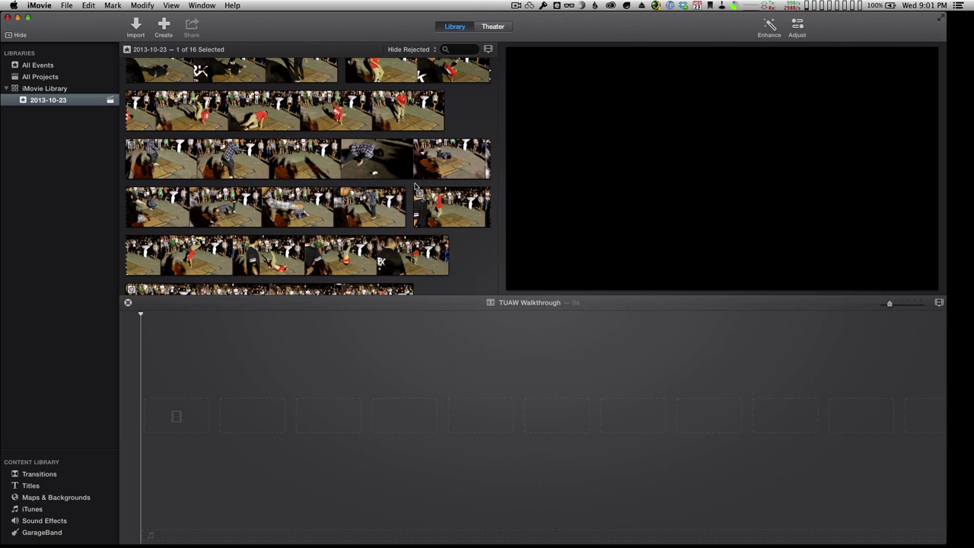
Toggle Enhance on and back off, then show the Adjust controls.
{"action": "left_click", "coordinate": [771, 27]}
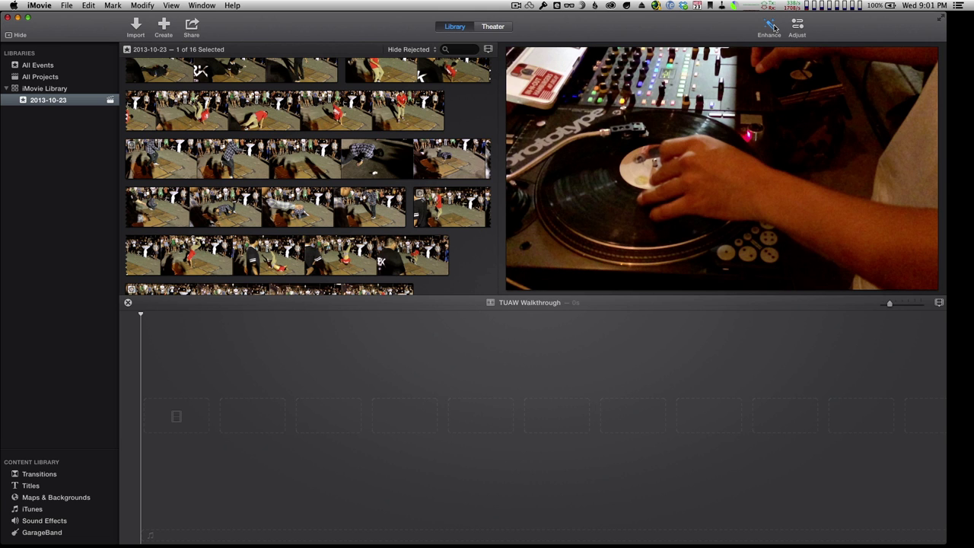
{"action": "left_click", "coordinate": [774, 27]}
{"action": "left_click", "coordinate": [798, 27]}
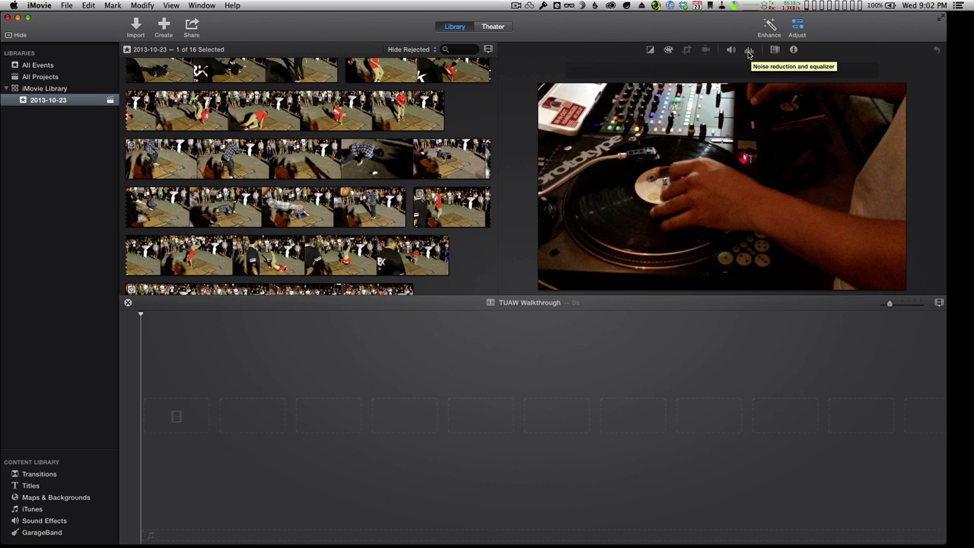
Browse the video and audio effects, leaving both at None.
{"action": "left_click", "coordinate": [775, 50]}
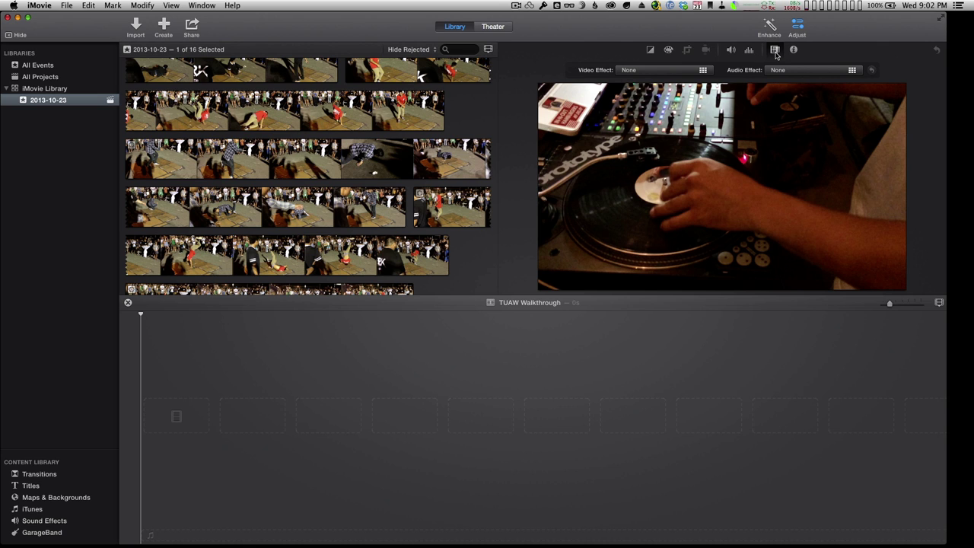
{"action": "left_click", "coordinate": [687, 70]}
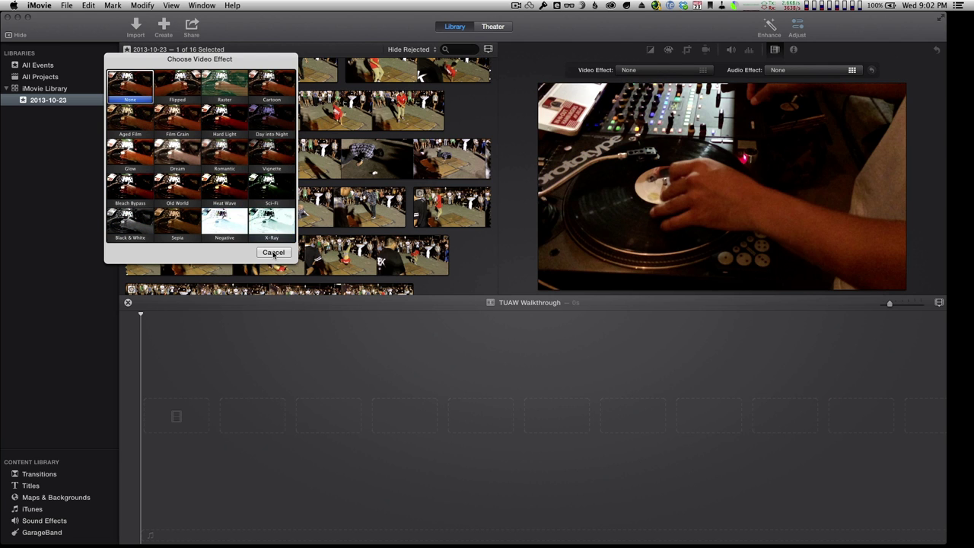
{"action": "left_click", "coordinate": [273, 252]}
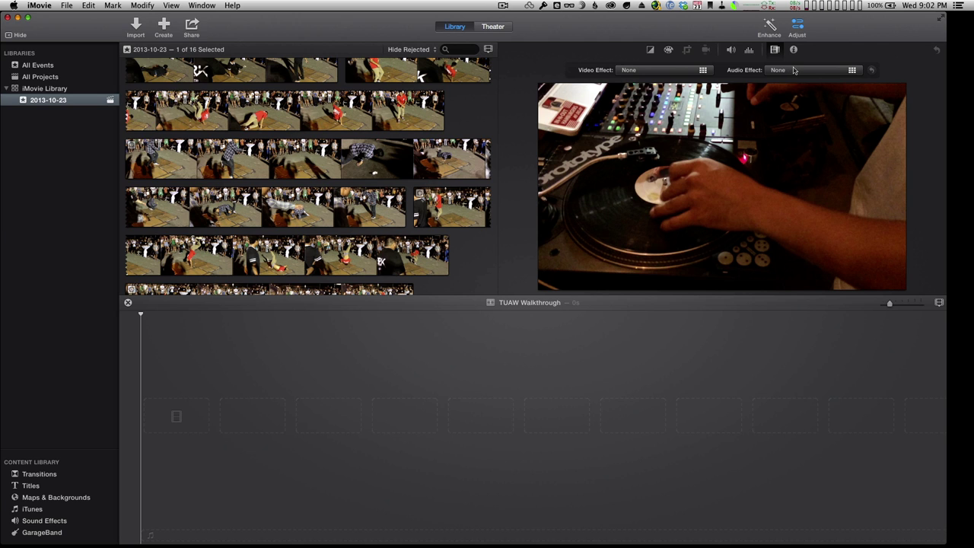
{"action": "left_click", "coordinate": [793, 70]}
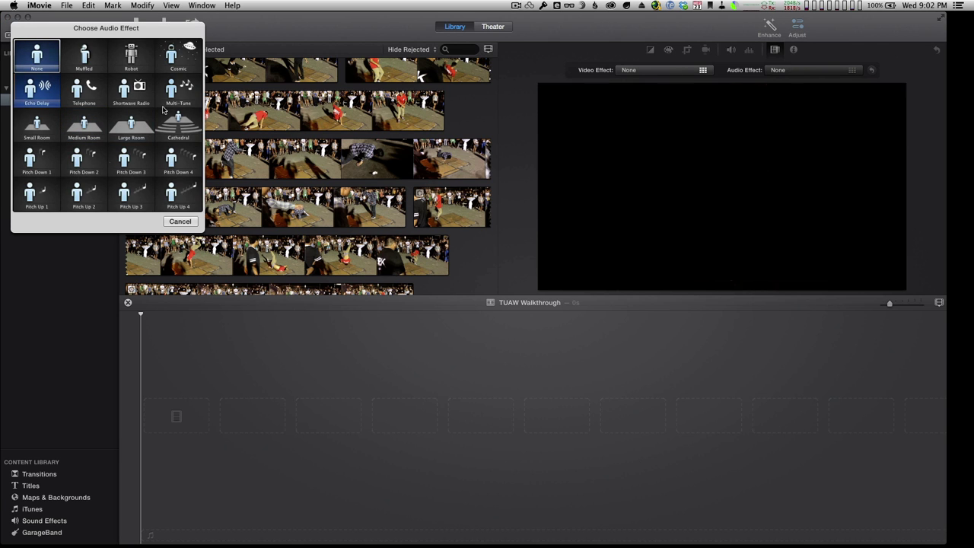
{"action": "left_click", "coordinate": [174, 223]}
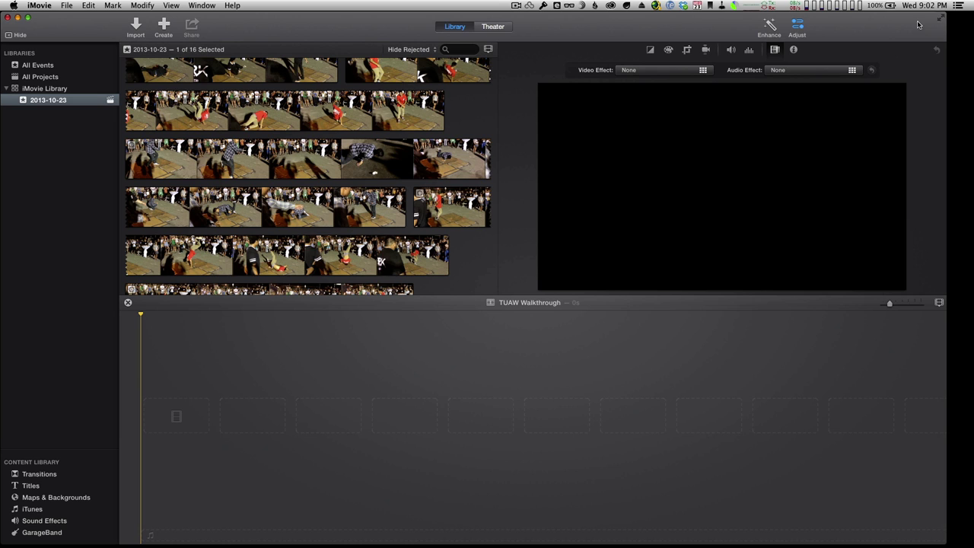
Show IMG_0216's clip info, add the breakdance clip to the timeline, then undo it.
{"action": "left_click", "coordinate": [793, 50]}
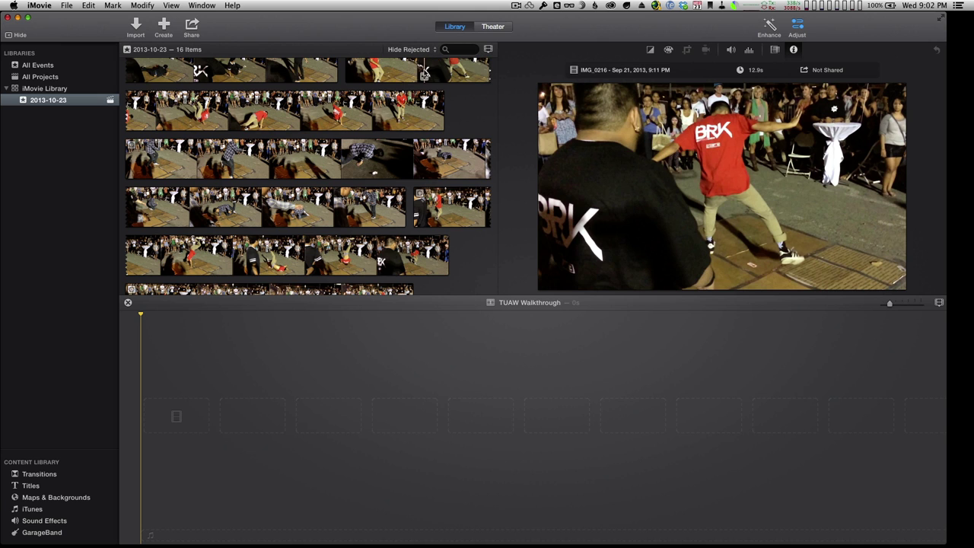
{"action": "scroll", "coordinate": [424, 73], "scroll_direction": "up", "scroll_amount": 1}
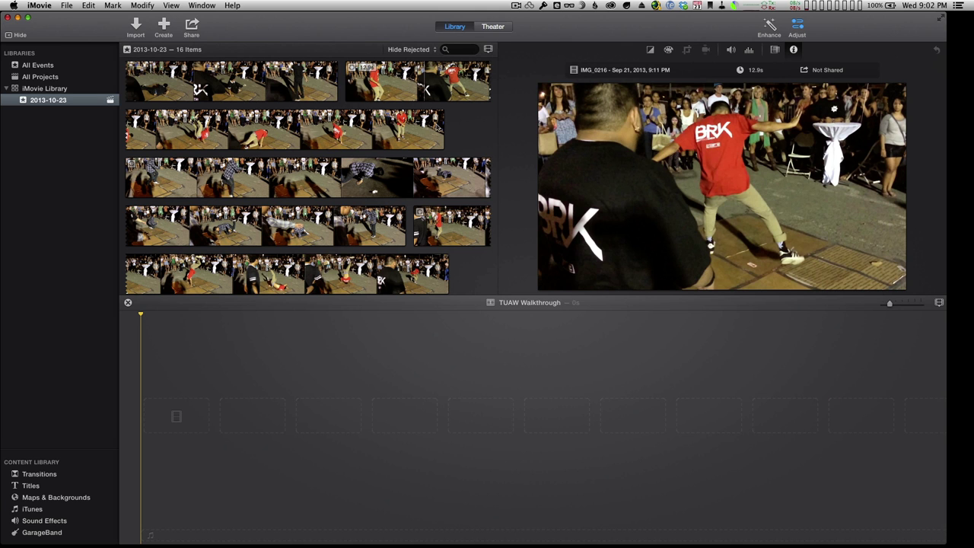
{"action": "scroll", "coordinate": [470, 126], "scroll_direction": "up", "scroll_amount": 5}
{"action": "scroll", "coordinate": [460, 136], "scroll_direction": "down", "scroll_amount": 3}
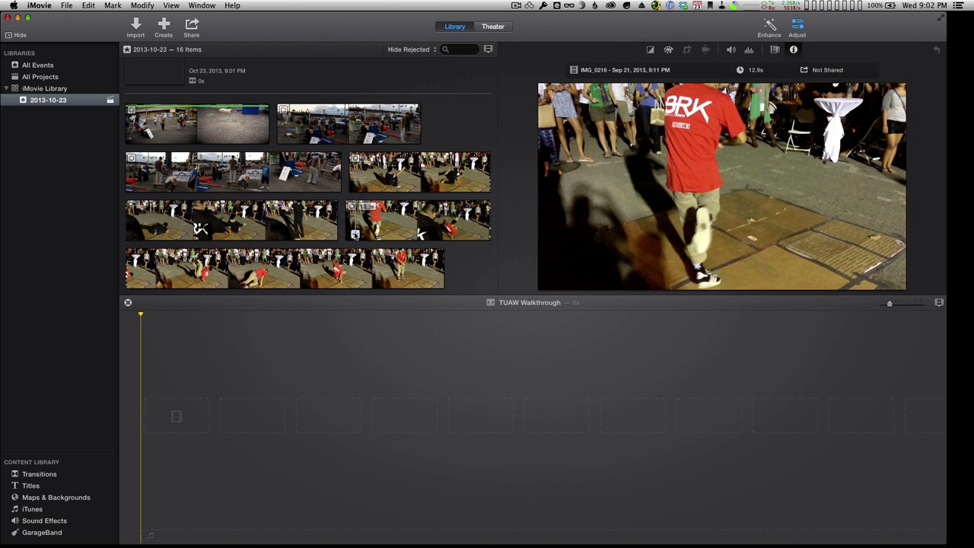
{"action": "left_click", "coordinate": [355, 235]}
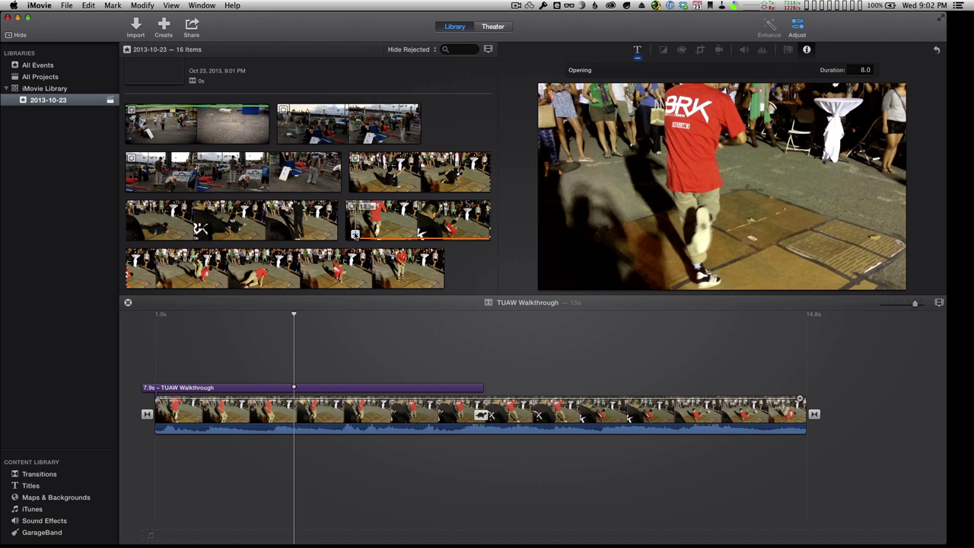
{"action": "key", "text": "super+z"}
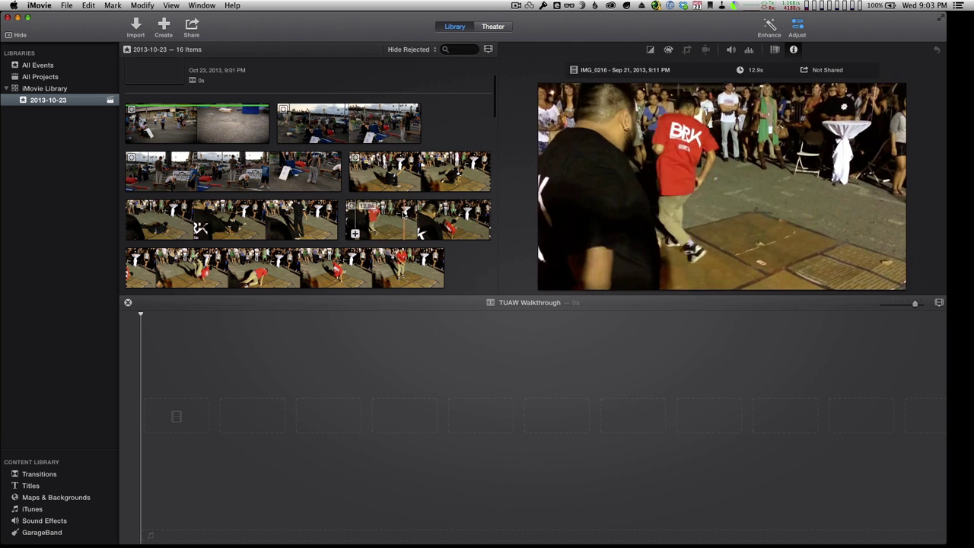
Add a 1.4s range and an IMG_0216 range to the project, undoing each addition.
{"action": "left_click", "coordinate": [386, 220]}
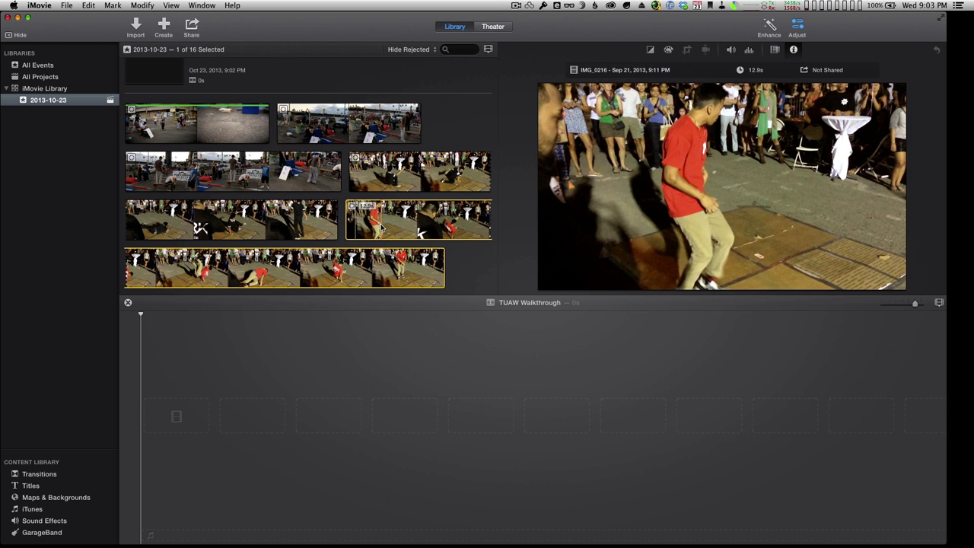
{"action": "scroll", "coordinate": [383, 228], "scroll_direction": "down", "scroll_amount": 2}
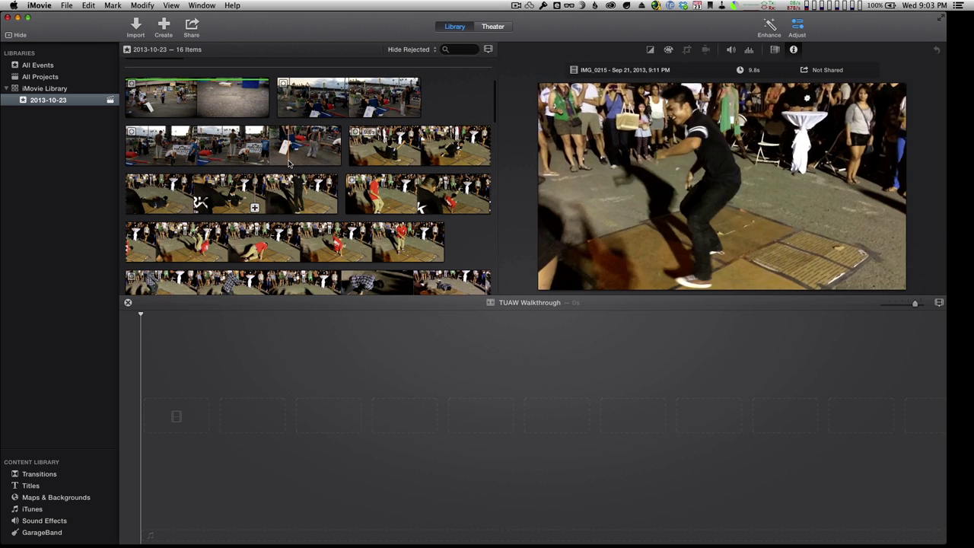
{"action": "left_click", "coordinate": [312, 111]}
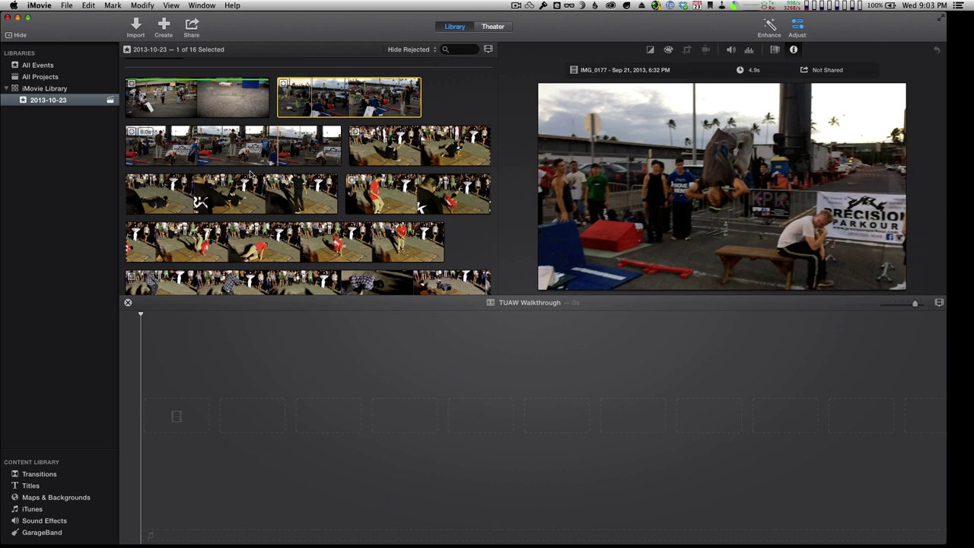
{"action": "left_click_drag", "start_coordinate": [150, 194], "coordinate": [246, 196]}
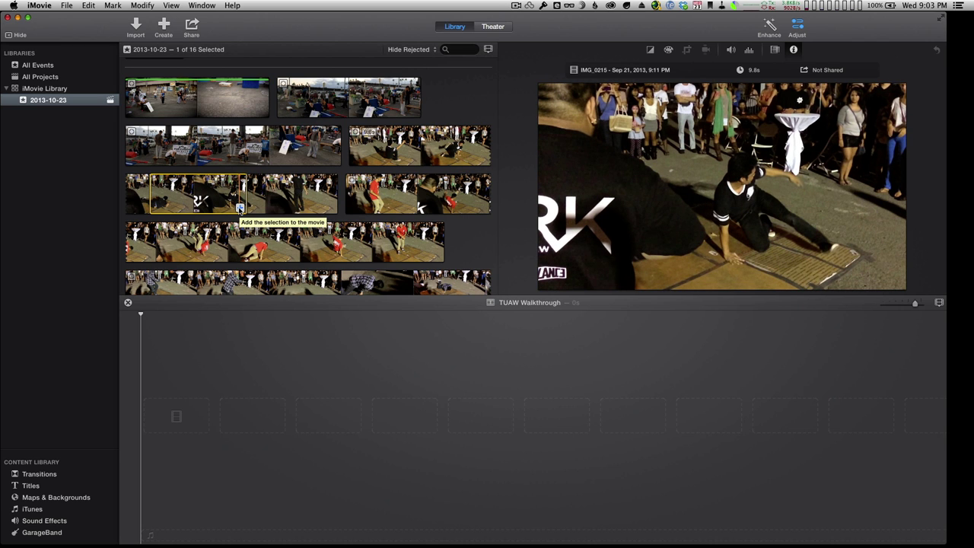
{"action": "left_click", "coordinate": [240, 208]}
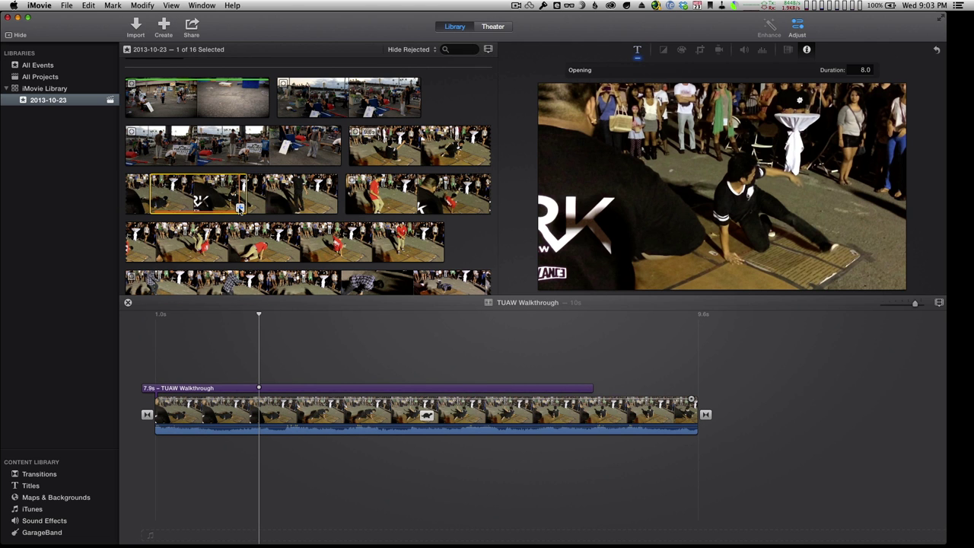
{"action": "key", "text": "super+z"}
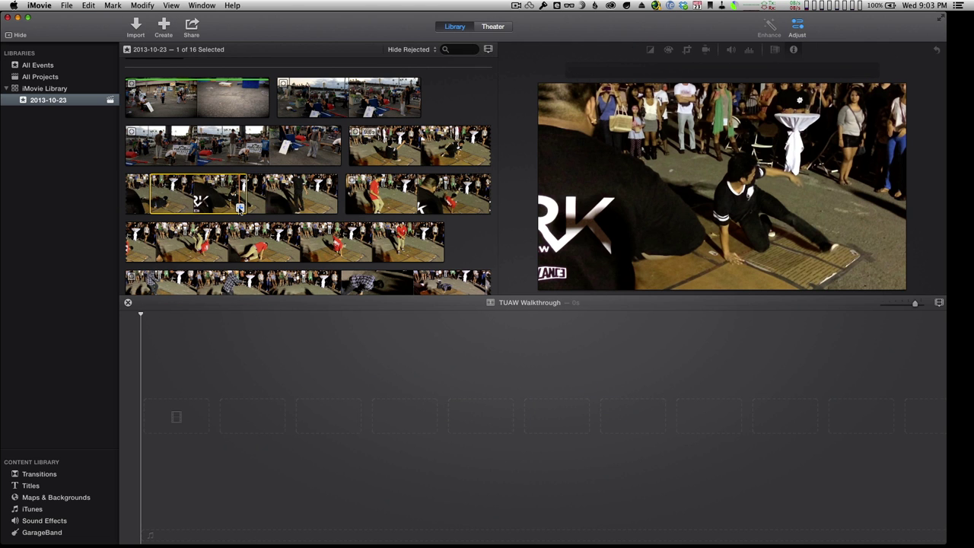
{"action": "left_click", "coordinate": [371, 191]}
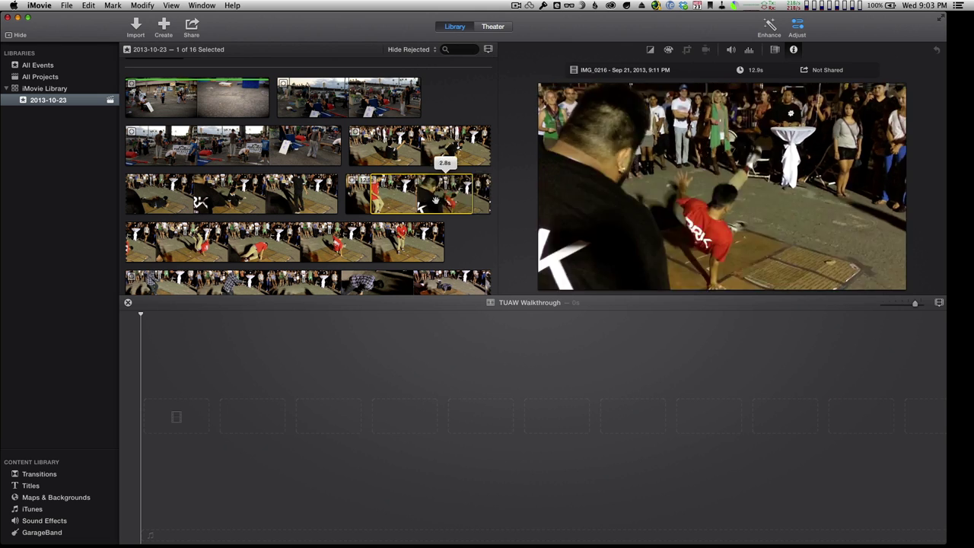
{"action": "left_click_drag", "start_coordinate": [418, 215], "coordinate": [163, 429]}
{"action": "key", "text": "super+z"}
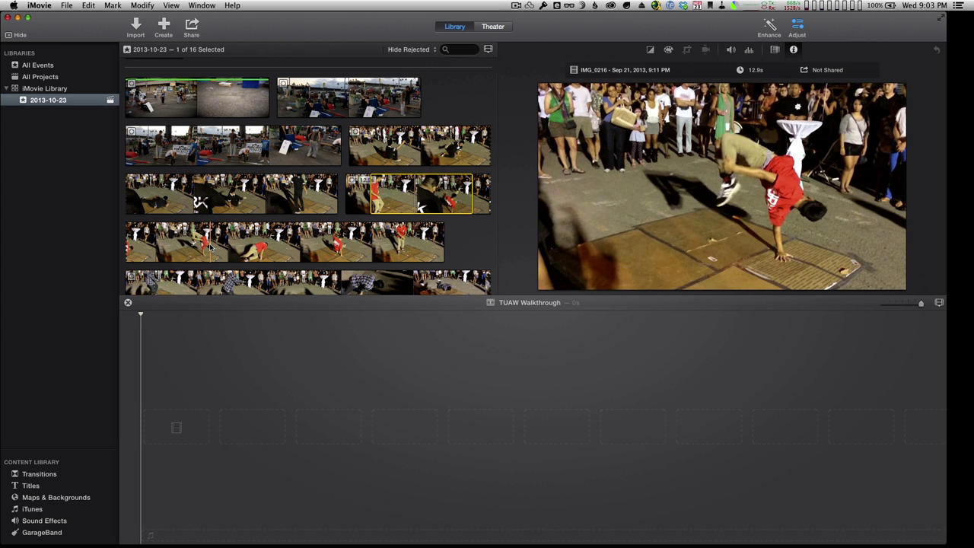
Append a 4.1s breakdancer range and a second-row clip range to the project with E.
{"action": "left_click_drag", "start_coordinate": [207, 242], "coordinate": [357, 255]}
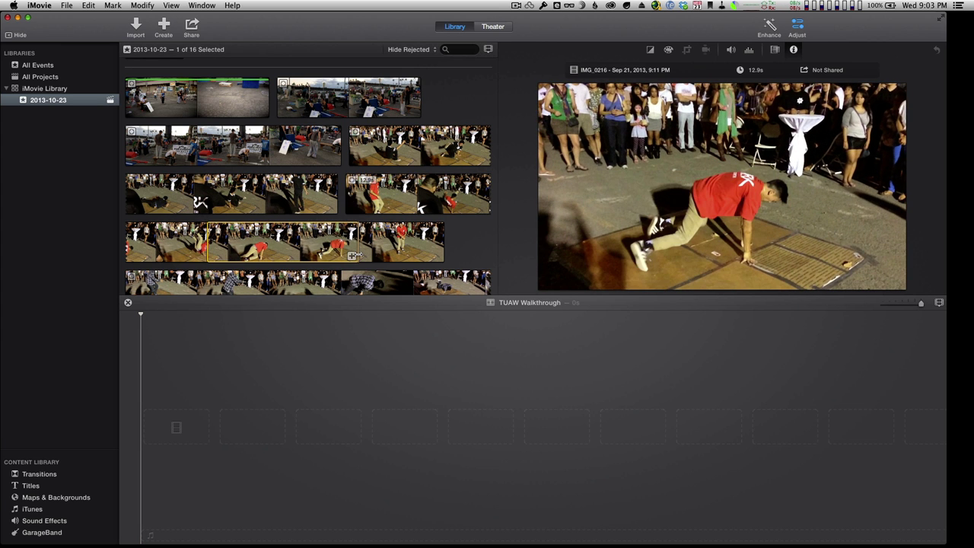
{"action": "key", "text": "e"}
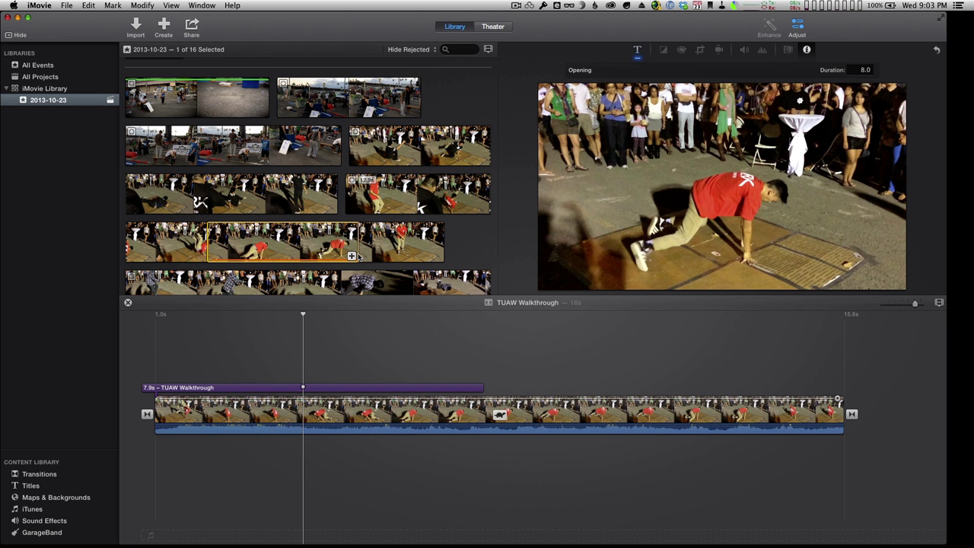
{"action": "left_click_drag", "start_coordinate": [226, 144], "coordinate": [289, 147]}
{"action": "key", "text": "e"}
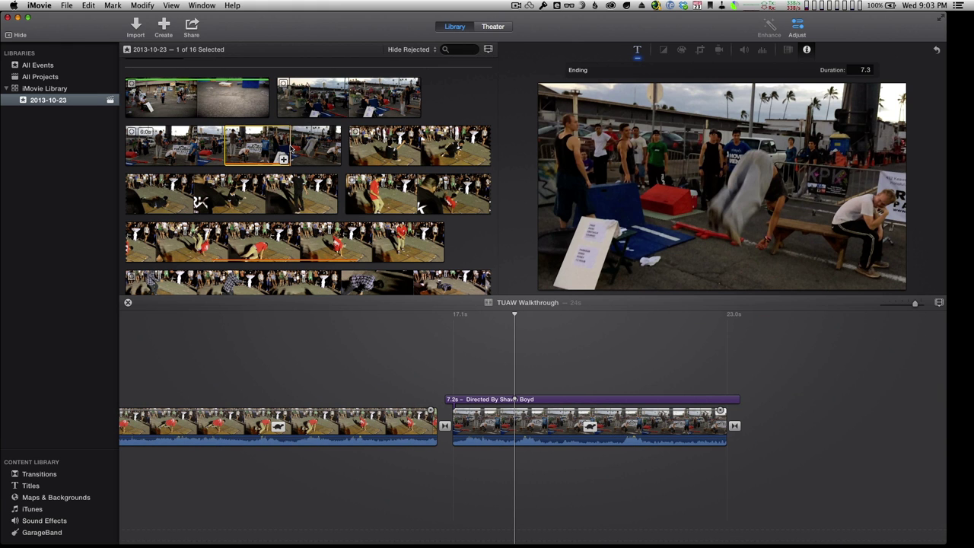
Select every clip and title in the project timeline and delete them.
{"action": "key", "text": "super+a"}
{"action": "left_click", "coordinate": [675, 399]}
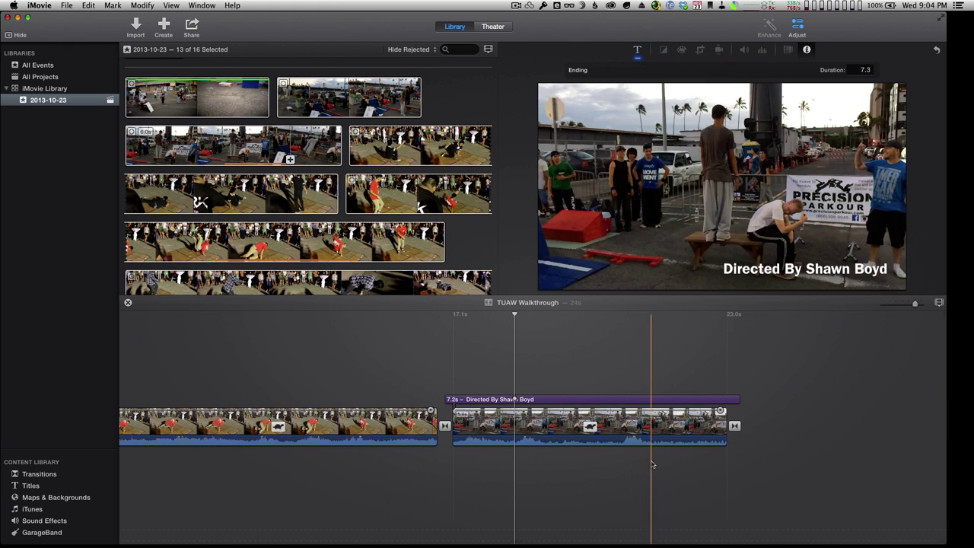
{"action": "left_click_drag", "start_coordinate": [796, 478], "coordinate": [179, 397]}
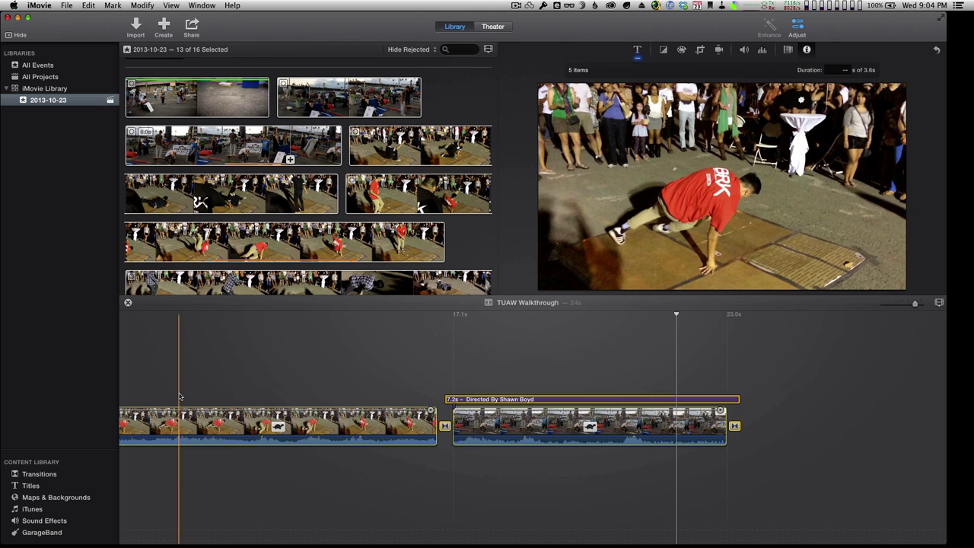
{"action": "key", "text": "Delete"}
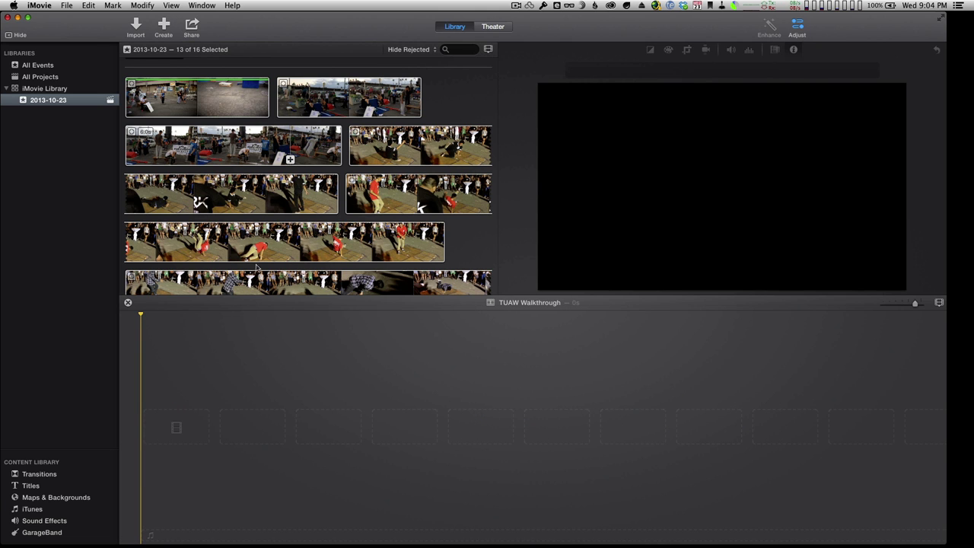
Open the TUAWDEMO REEL project and scroll through its 1m 30s timeline.
{"action": "scroll", "coordinate": [256, 268], "scroll_direction": "down", "scroll_amount": 10}
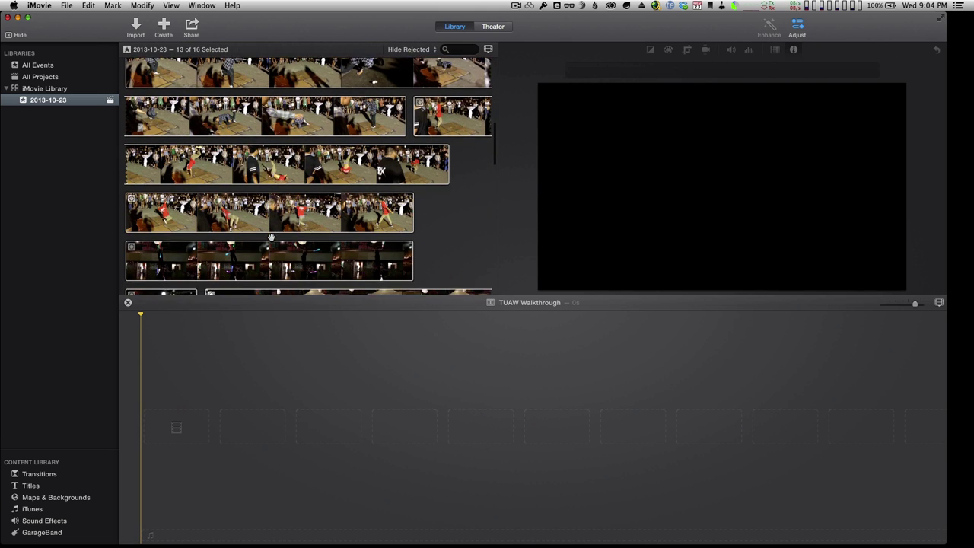
{"action": "scroll", "coordinate": [271, 238], "scroll_direction": "down", "scroll_amount": 3}
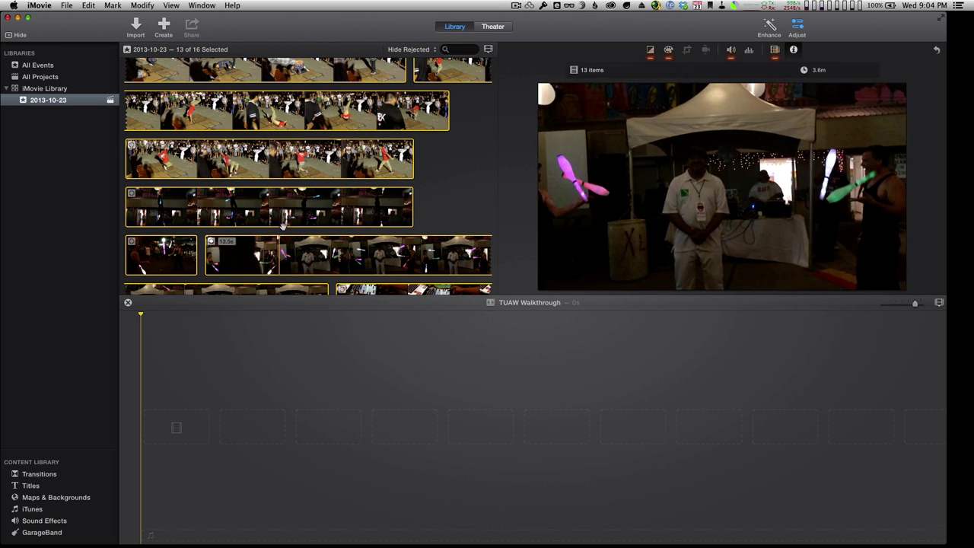
{"action": "scroll", "coordinate": [281, 224], "scroll_direction": "up", "scroll_amount": 10}
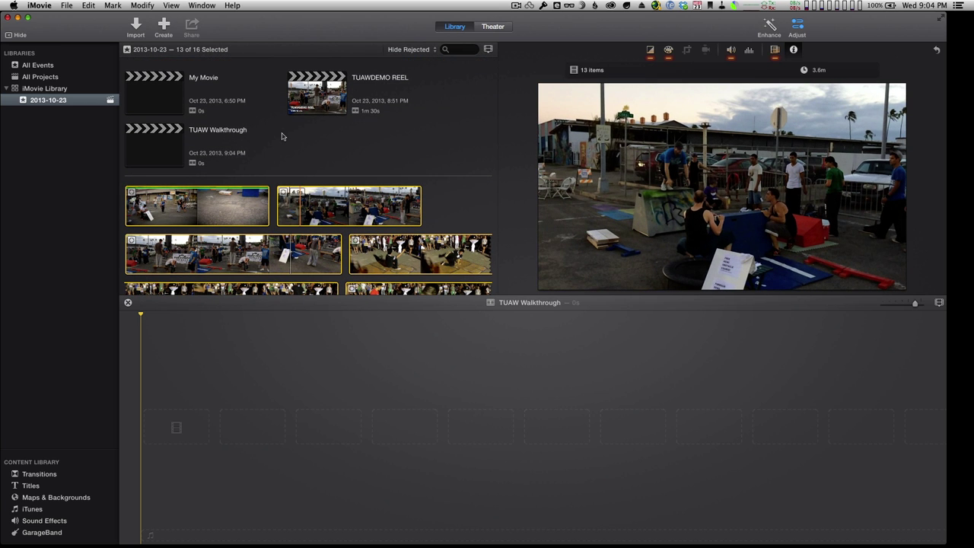
{"action": "double_click", "coordinate": [323, 97]}
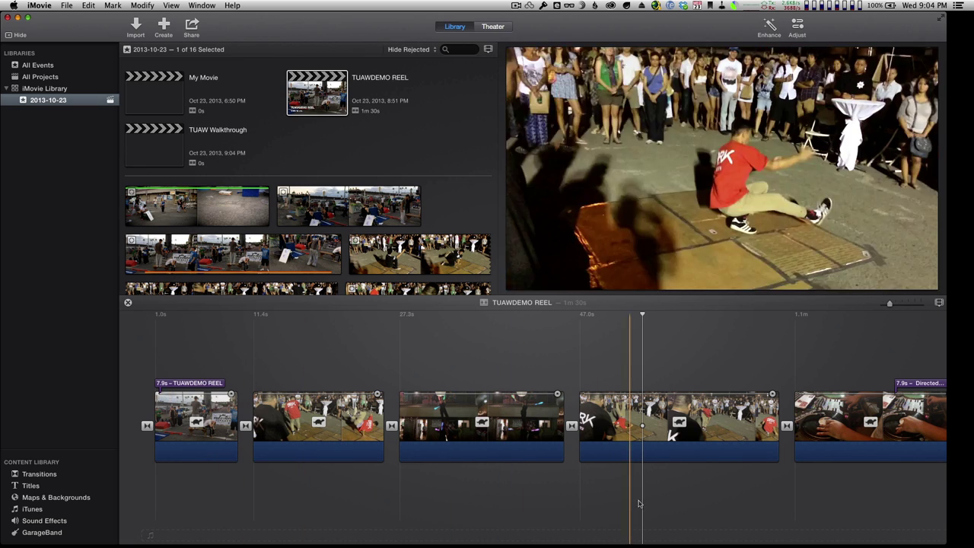
{"action": "scroll", "coordinate": [640, 457], "scroll_direction": "right", "scroll_amount": 1}
{"action": "scroll", "coordinate": [593, 456], "scroll_direction": "left", "scroll_amount": 1}
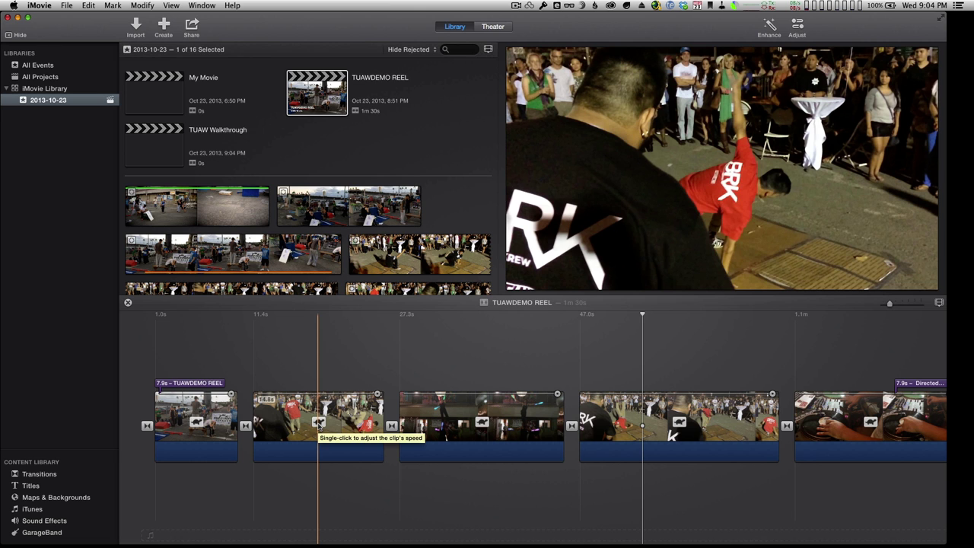
Set the second clip to a preset speed, trying 50% then 25%.
{"action": "left_click", "coordinate": [319, 423]}
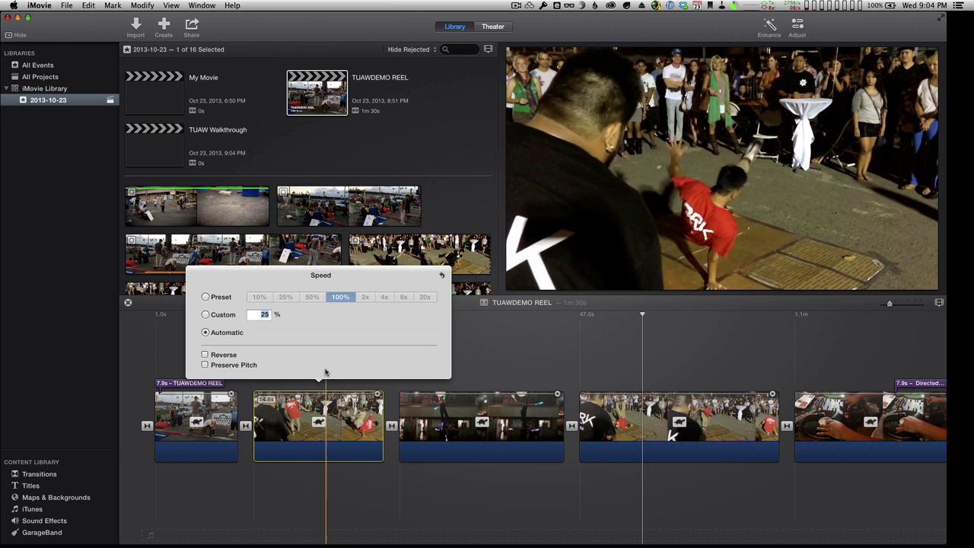
{"action": "left_click", "coordinate": [226, 296]}
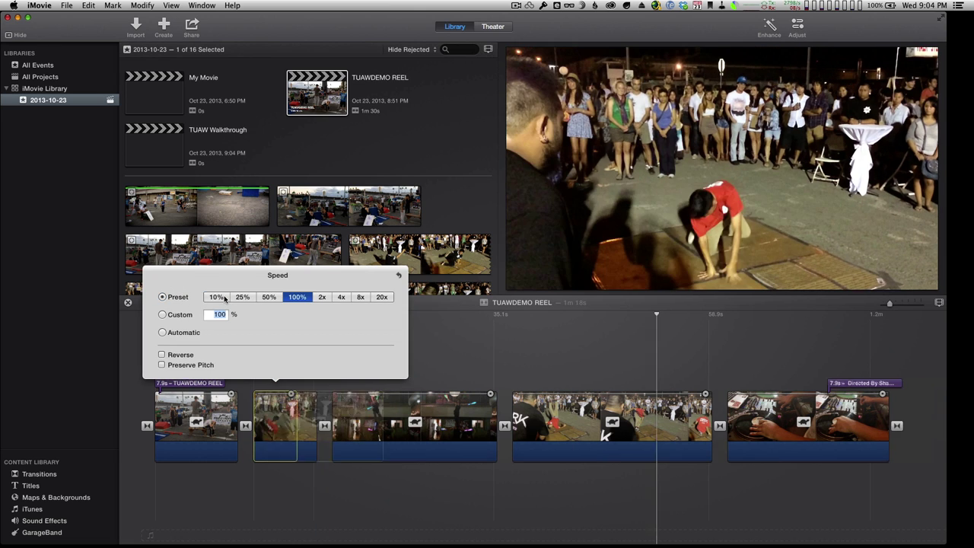
{"action": "left_click", "coordinate": [269, 297]}
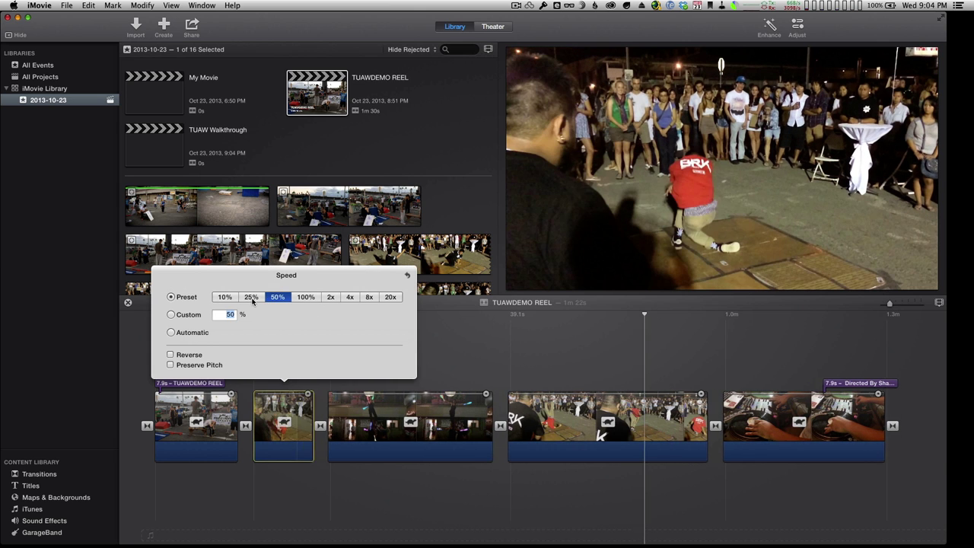
{"action": "left_click", "coordinate": [257, 297]}
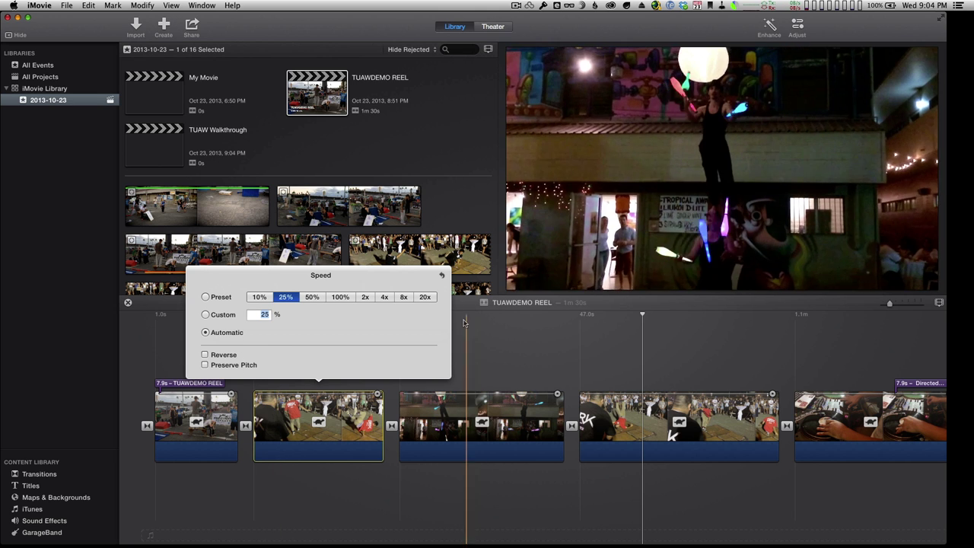
Close speed settings and show adjustment controls for the third clip, the juggling shot.
{"action": "left_click", "coordinate": [493, 341]}
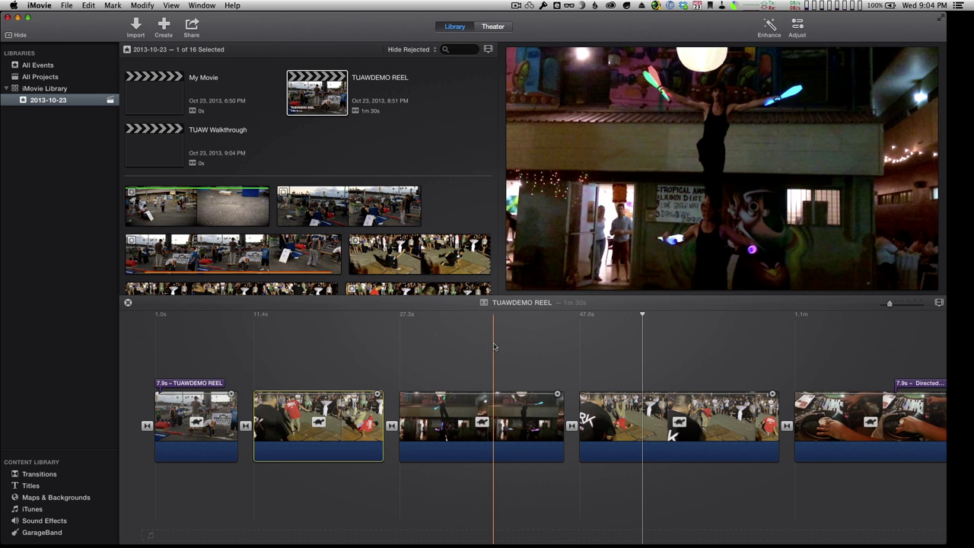
{"action": "left_click", "coordinate": [511, 412]}
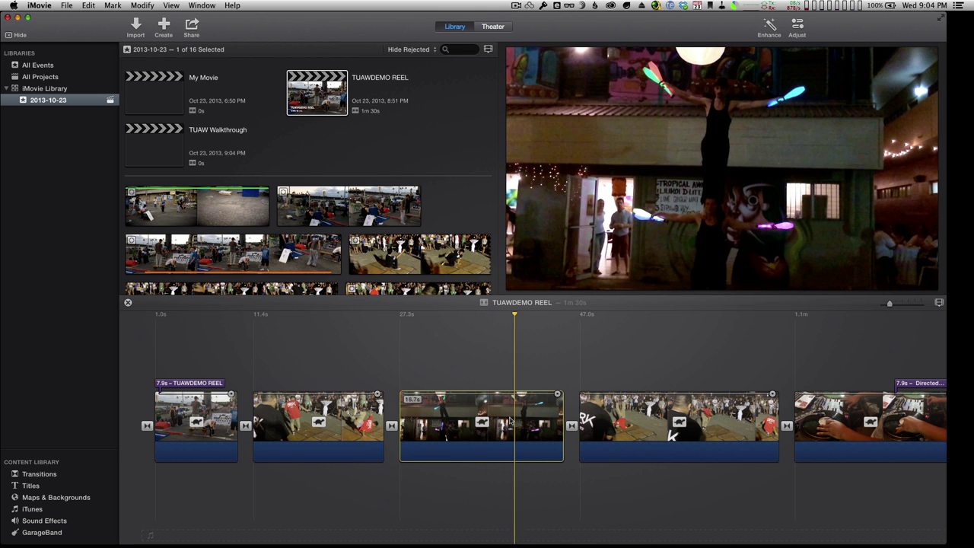
{"action": "left_click", "coordinate": [797, 26]}
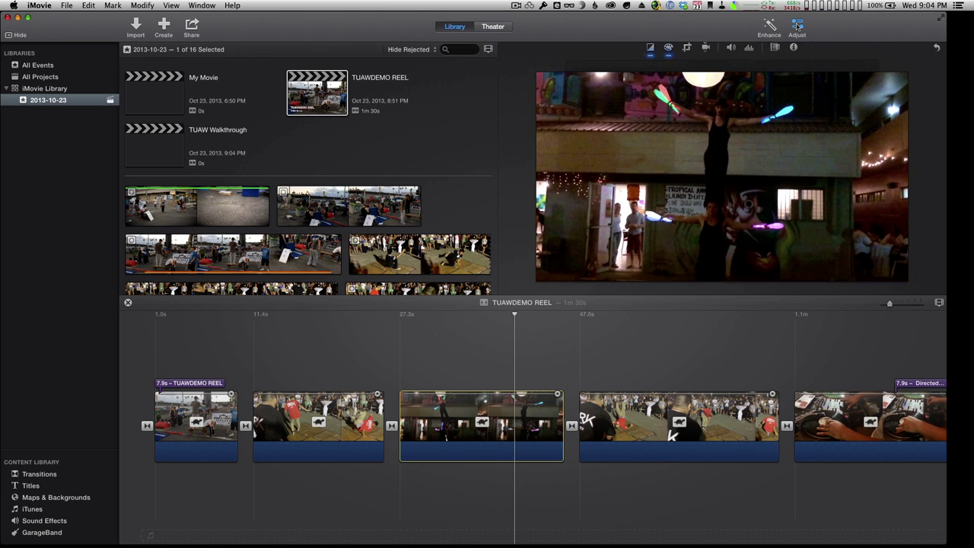
Lower the juggling clip's highlights, brighten its midtones, shift its colour temperature, then auto-enhance it.
{"action": "left_click", "coordinate": [669, 51]}
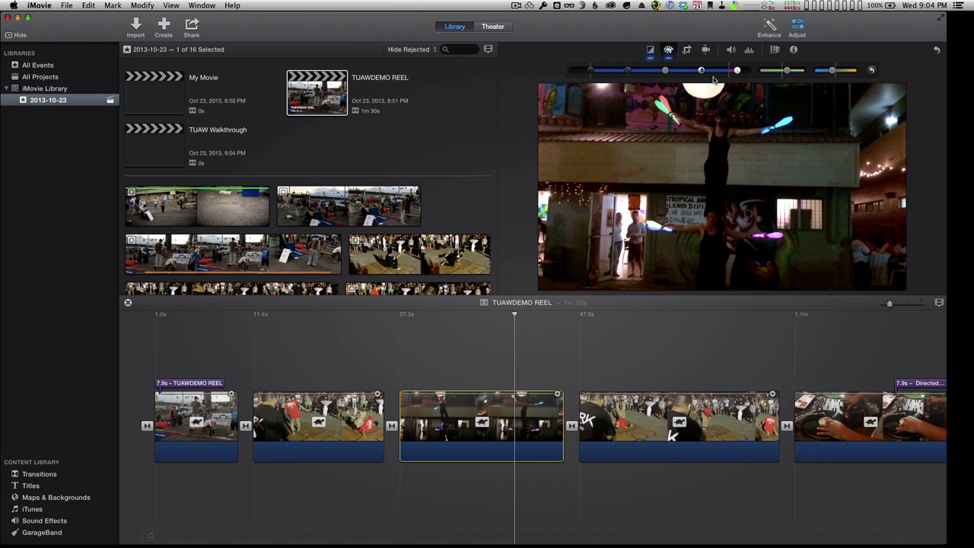
{"action": "mouse_move", "coordinate": [738, 71]}
{"action": "left_mouse_down"}
{"action": "mouse_move", "coordinate": [727, 70]}
{"action": "mouse_move", "coordinate": [735, 71]}
{"action": "left_mouse_up"}
{"action": "left_click", "coordinate": [698, 70]}
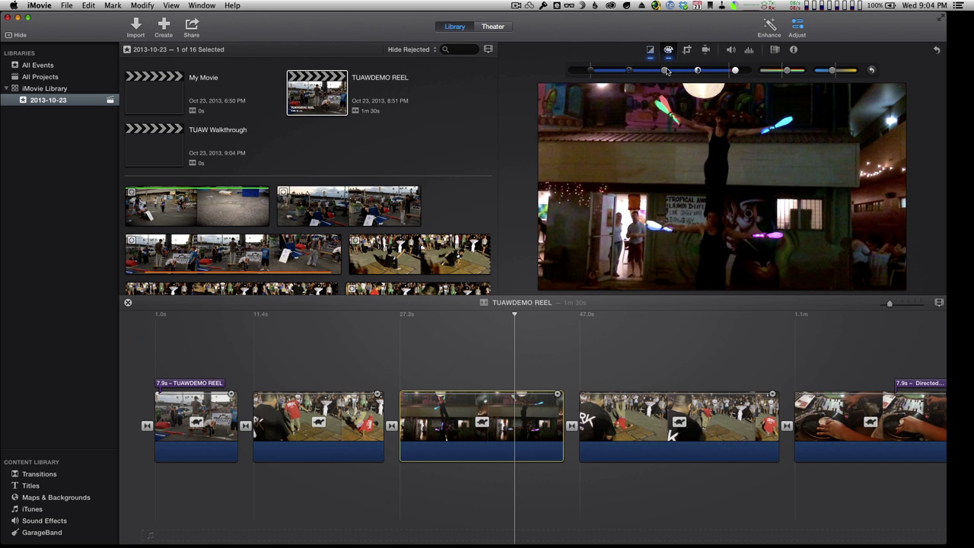
{"action": "left_click_drag", "start_coordinate": [662, 70], "coordinate": [666, 70]}
{"action": "left_click_drag", "start_coordinate": [835, 73], "coordinate": [827, 74]}
{"action": "left_click", "coordinate": [770, 29]}
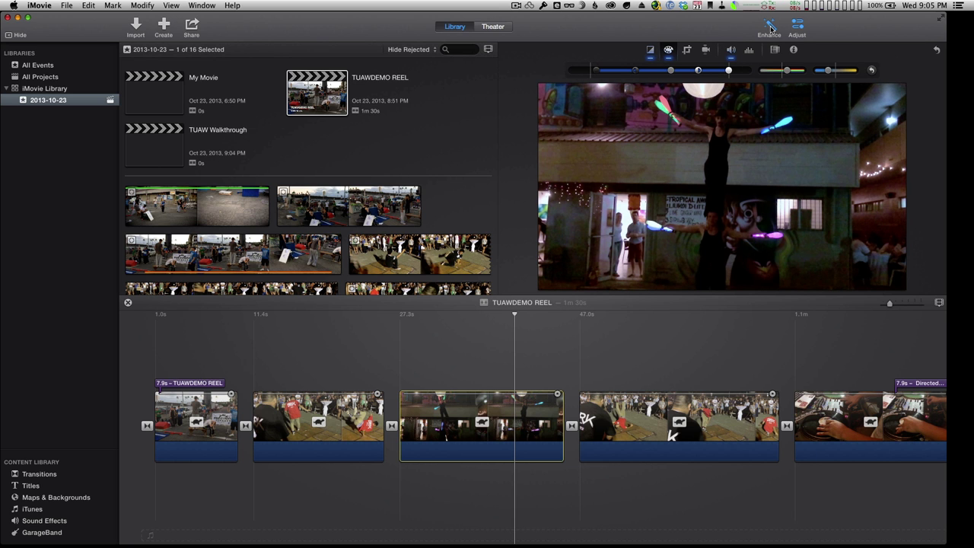
{"action": "scroll", "coordinate": [726, 426], "scroll_direction": "right", "scroll_amount": 1}
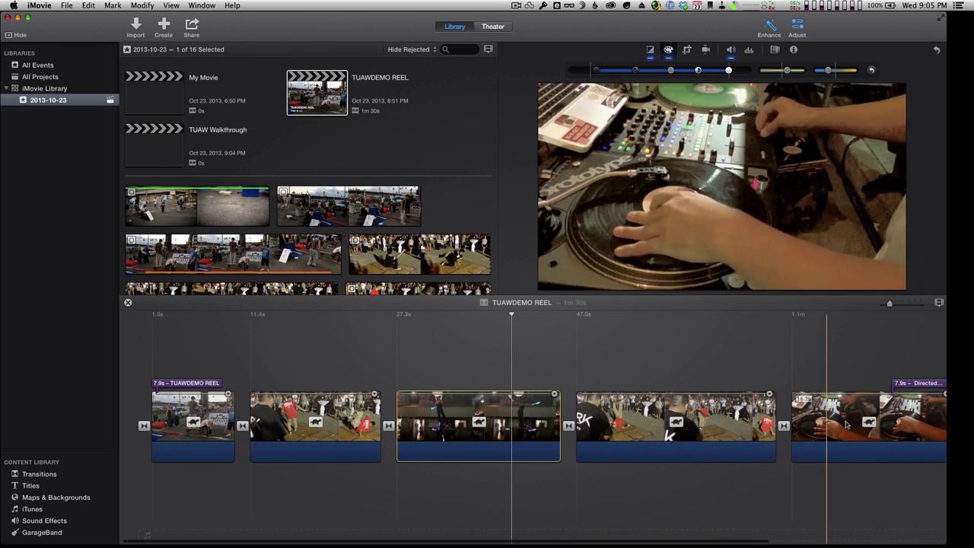
Select the DJ turntable clip and auto-enhance it.
{"action": "left_click", "coordinate": [842, 415]}
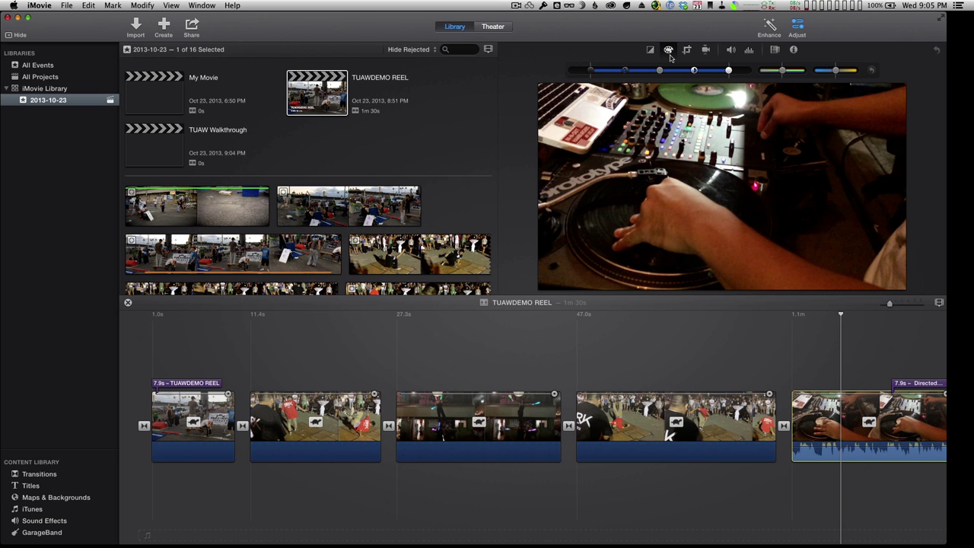
{"action": "mouse_move", "coordinate": [709, 167]}
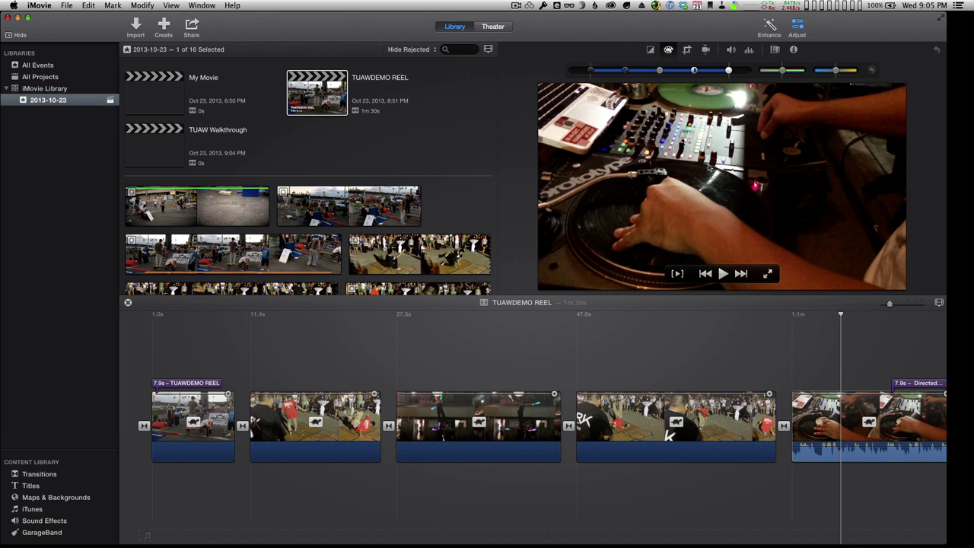
{"action": "left_click", "coordinate": [768, 35]}
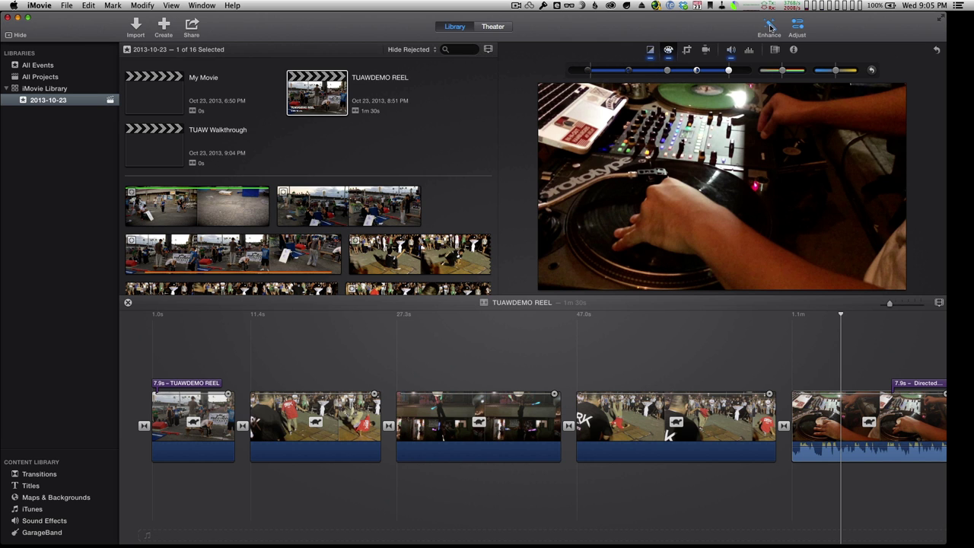
{"action": "left_click", "coordinate": [796, 29]}
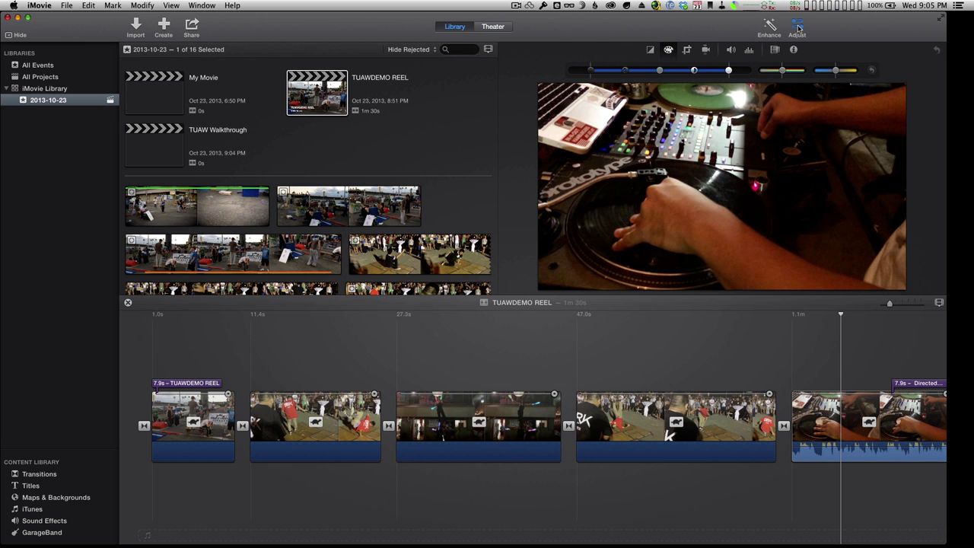
{"action": "left_click", "coordinate": [797, 27]}
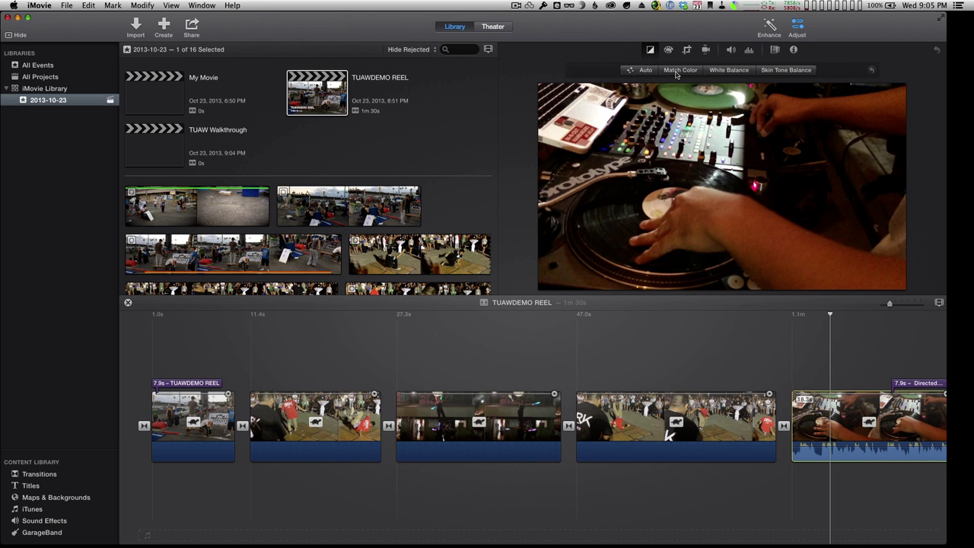
Match the DJ clip's colour to a breakdancing frame, play the movie, and open the Clip Trimmer.
{"action": "left_click", "coordinate": [681, 70]}
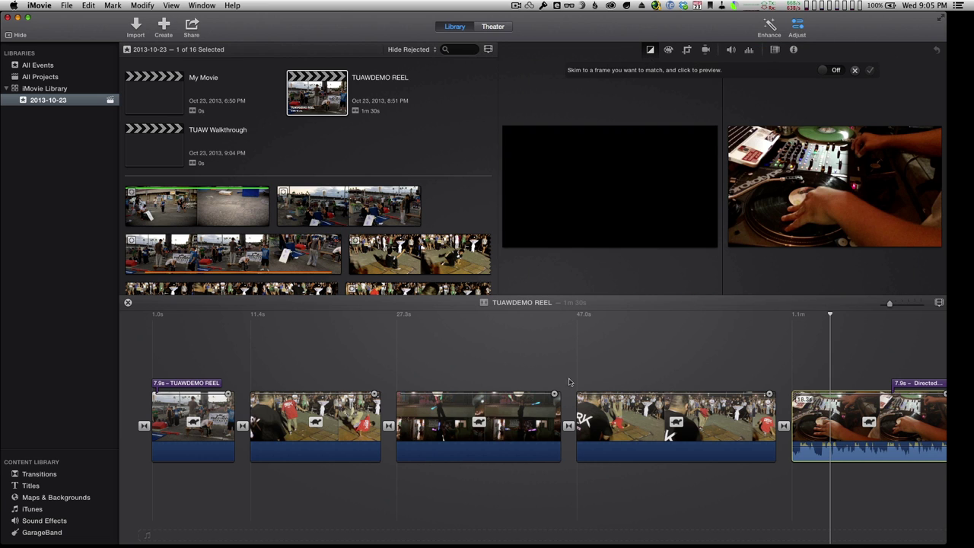
{"action": "left_click", "coordinate": [628, 420]}
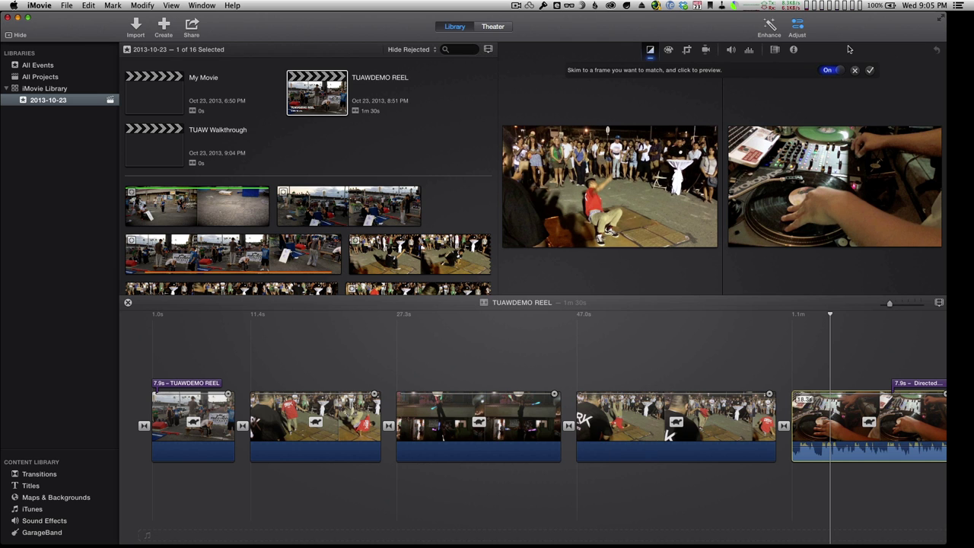
{"action": "left_click", "coordinate": [870, 70]}
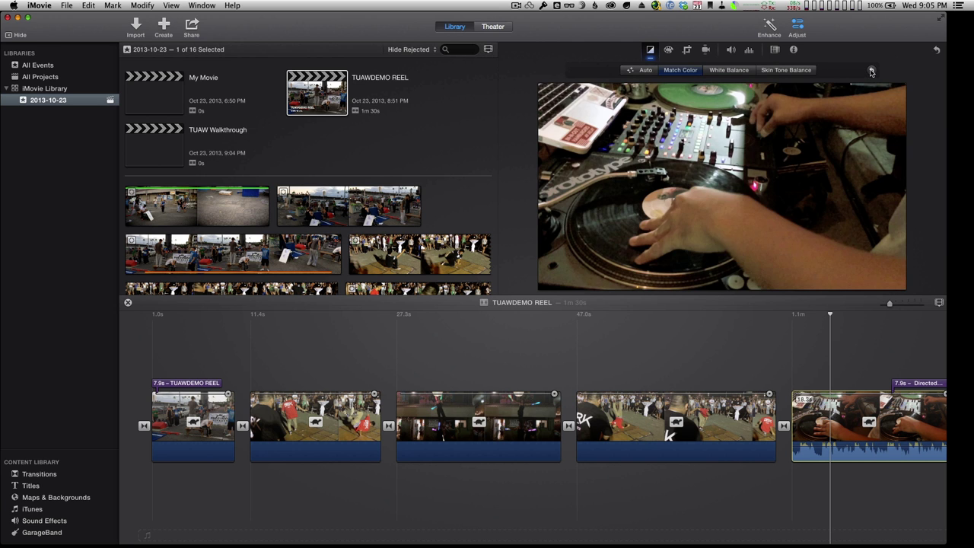
{"action": "key", "text": "space"}
{"action": "key", "text": "super+backslash"}
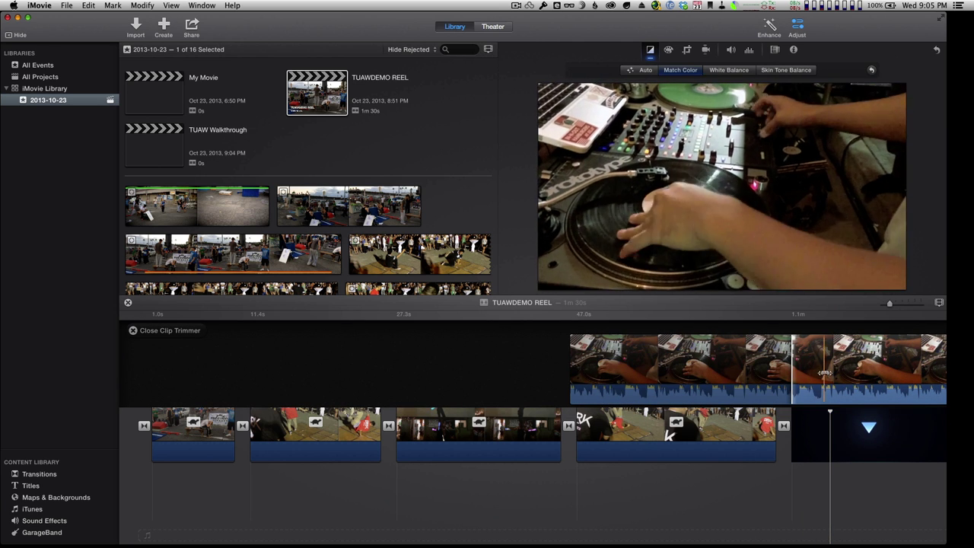
Extend the DJ clip's start by 16 seconds so the movie runs 1m 46s.
{"action": "scroll", "coordinate": [704, 372], "scroll_direction": "right", "scroll_amount": 1}
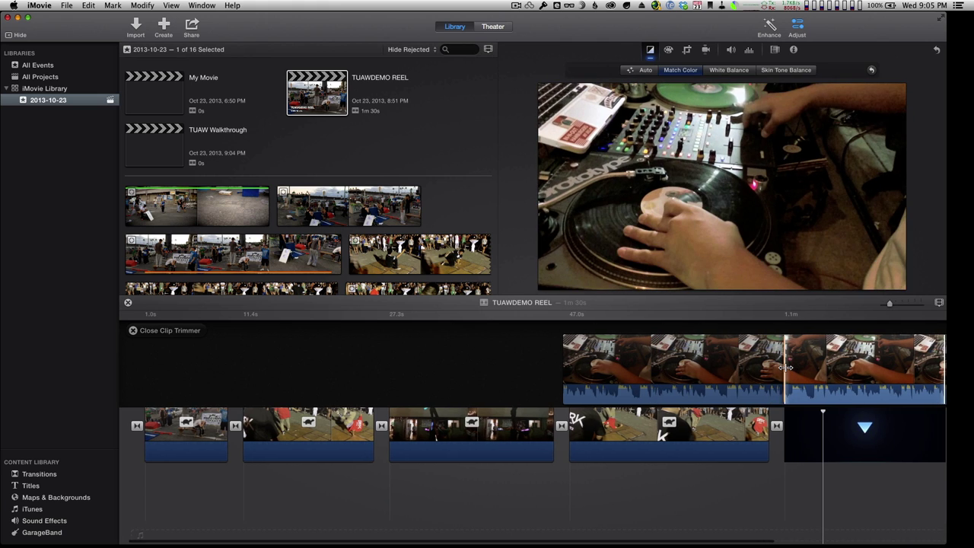
{"action": "left_click_drag", "start_coordinate": [784, 367], "coordinate": [641, 369]}
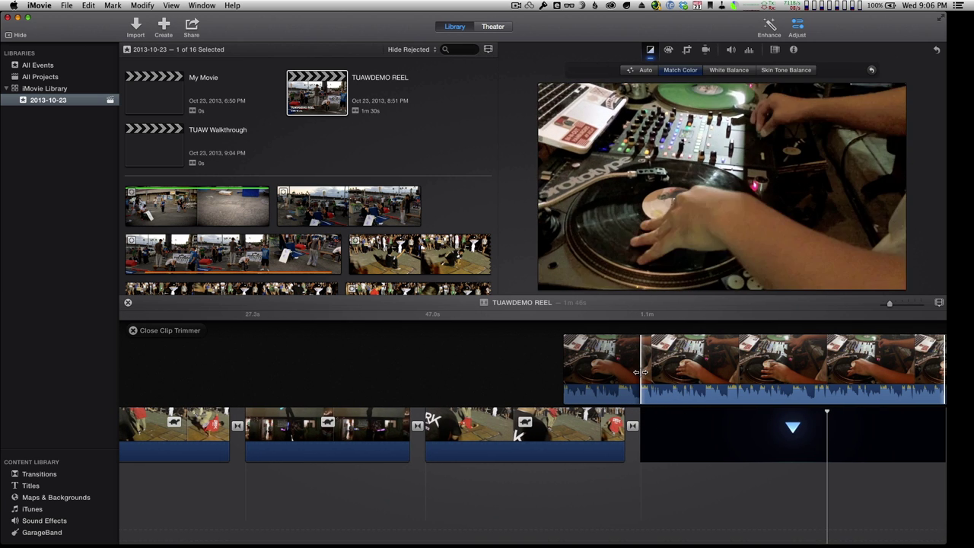
Close the Clip Trimmer and preview Color Balance from a picked spot.
{"action": "left_click", "coordinate": [134, 330]}
{"action": "left_click", "coordinate": [799, 71]}
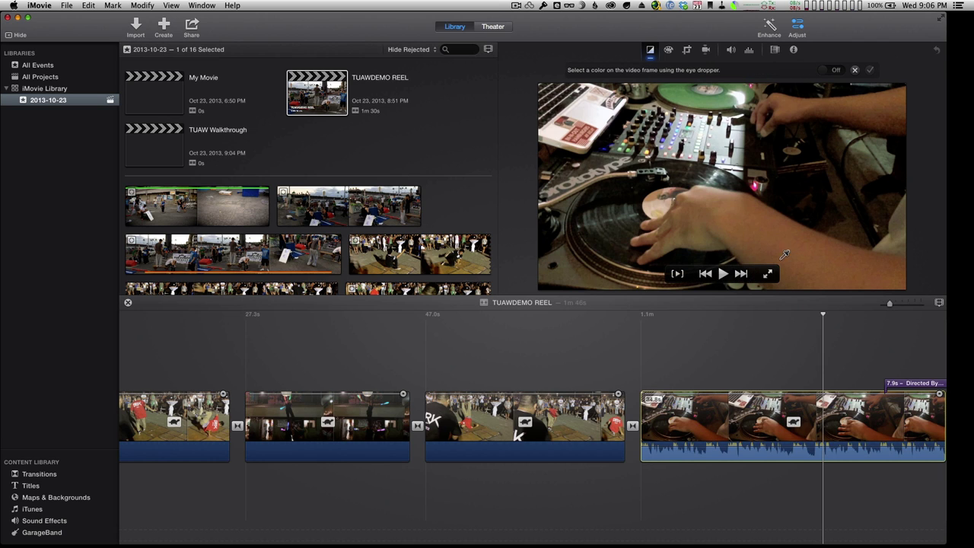
{"action": "left_click", "coordinate": [789, 243]}
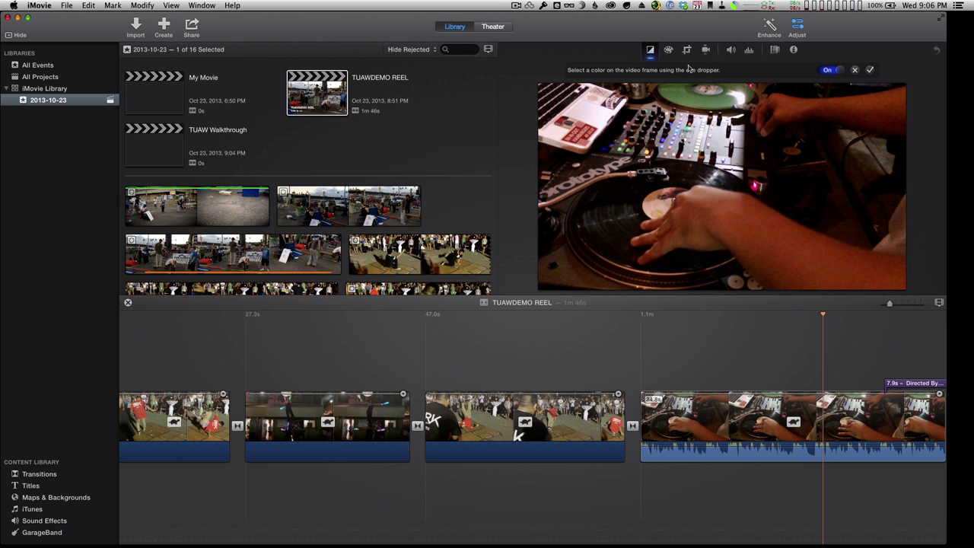
Check the stabilization options, put the playhead at the DJ clip, and show the Titles browser.
{"action": "left_click", "coordinate": [706, 50]}
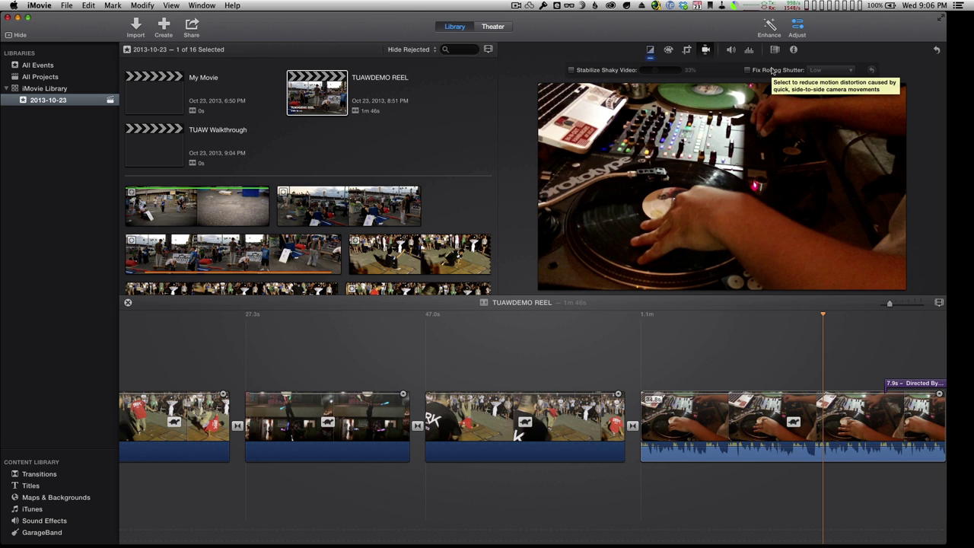
{"action": "left_click", "coordinate": [665, 352]}
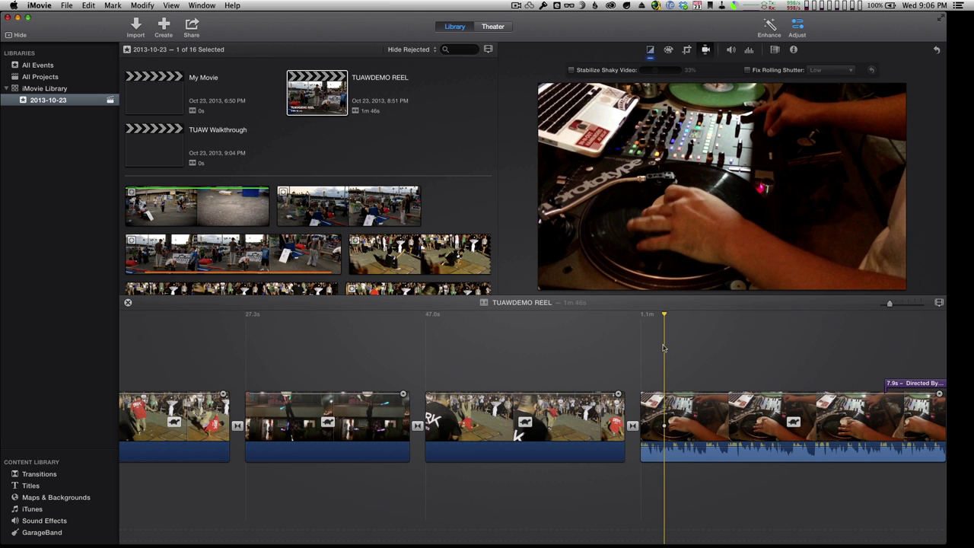
{"action": "left_click", "coordinate": [31, 487]}
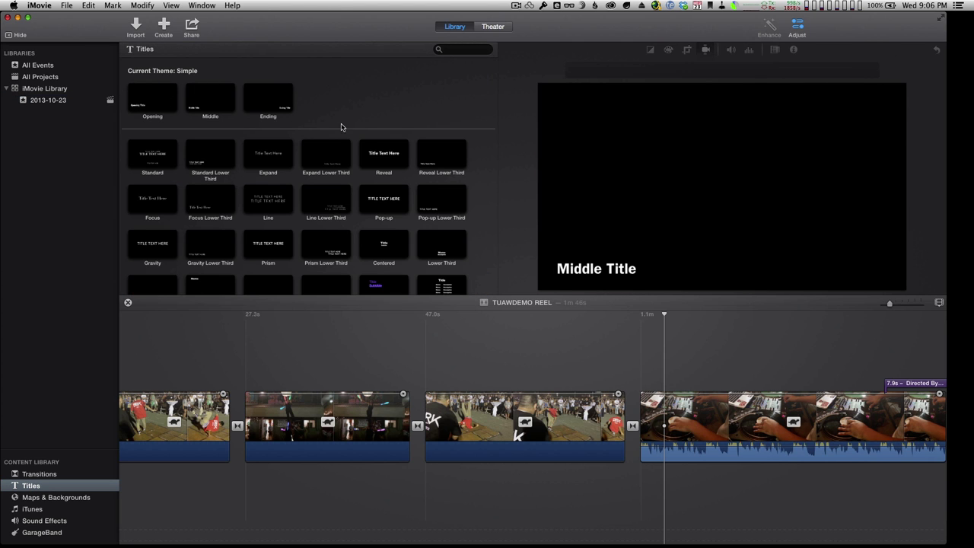
Scroll through the title styles, then view Maps & Backgrounds, iTunes and Sound Effects.
{"action": "scroll", "coordinate": [337, 241], "scroll_direction": "down", "scroll_amount": 2}
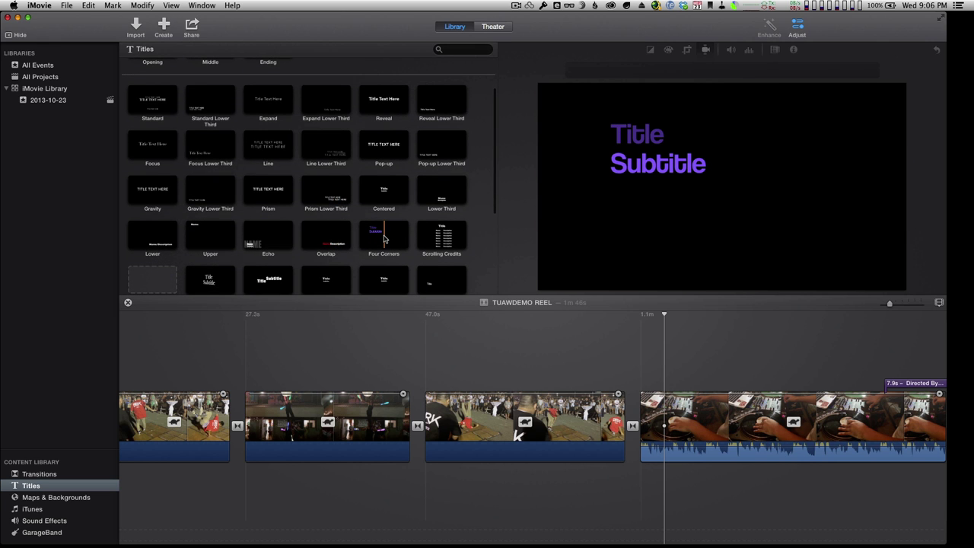
{"action": "scroll", "coordinate": [343, 238], "scroll_direction": "down", "scroll_amount": 2}
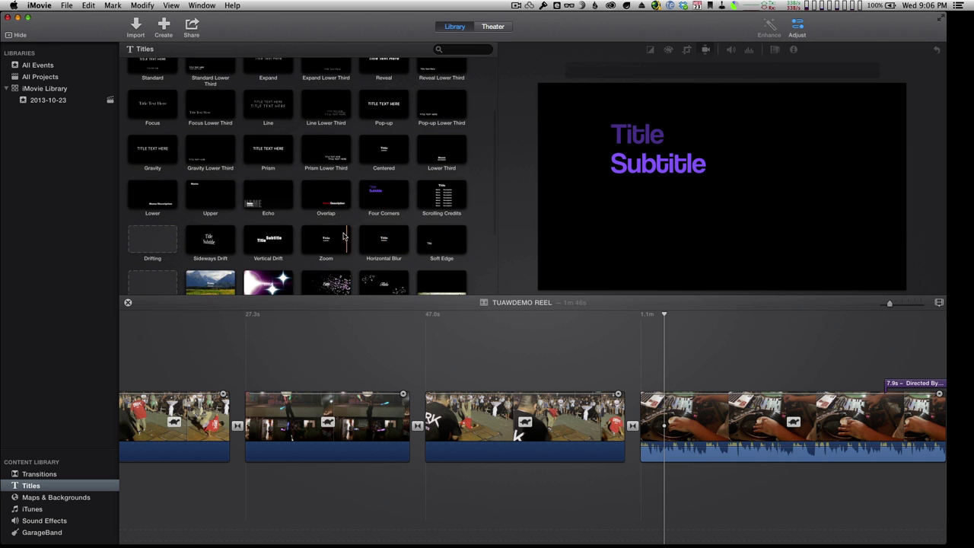
{"action": "scroll", "coordinate": [343, 238], "scroll_direction": "down", "scroll_amount": 5}
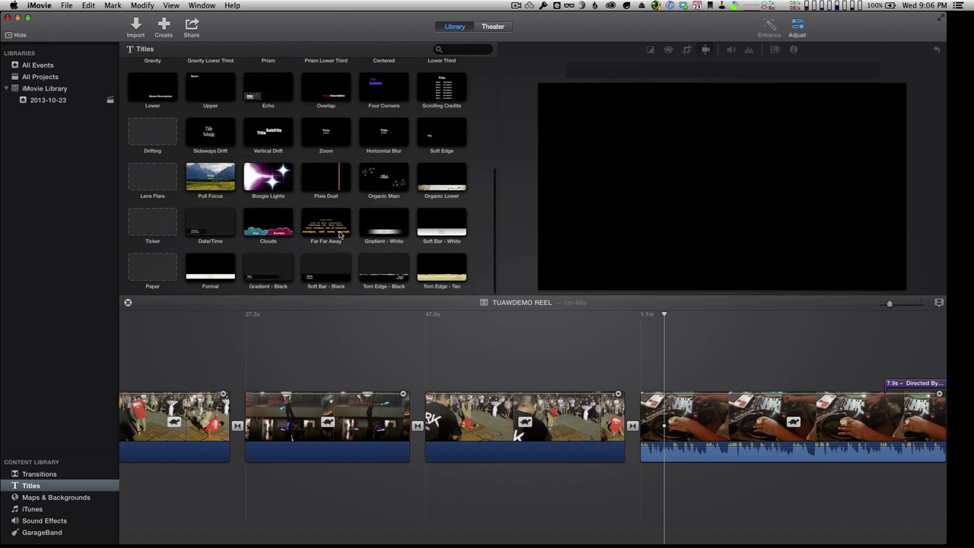
{"action": "left_click", "coordinate": [58, 499]}
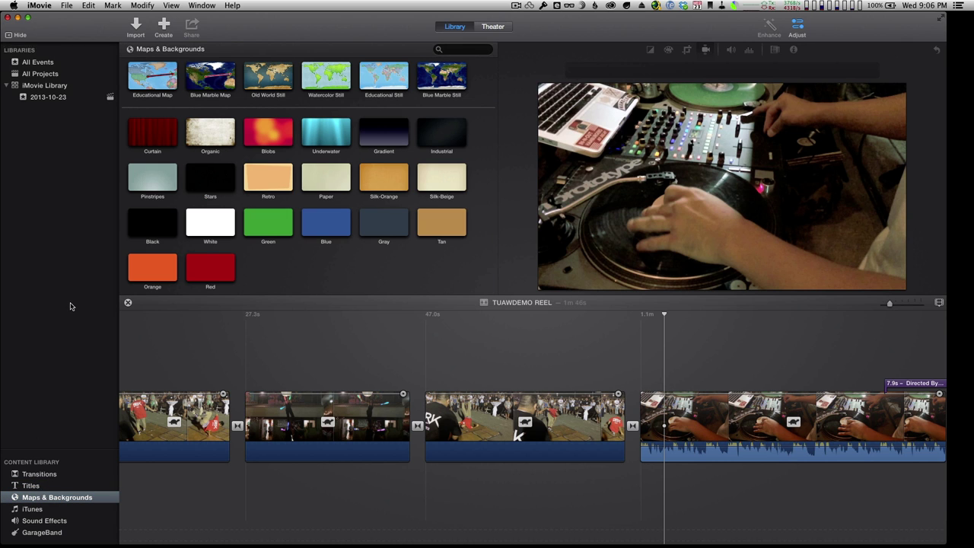
{"action": "left_click", "coordinate": [32, 509]}
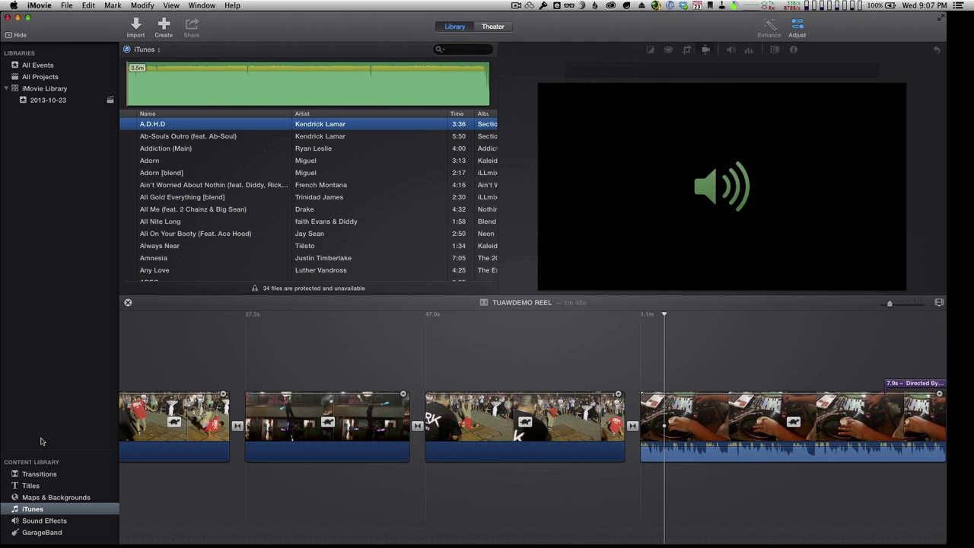
{"action": "left_click", "coordinate": [39, 520]}
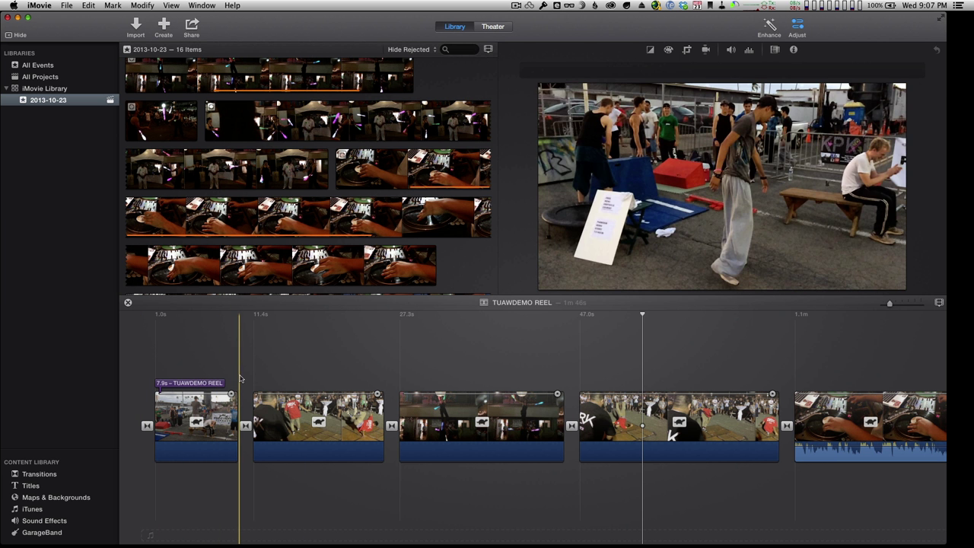
Share TUAWDEMO REEL as a File at HD 720P, saving over TUAWDEMO REEL.mp4 in Documents.
{"action": "left_click", "coordinate": [194, 29]}
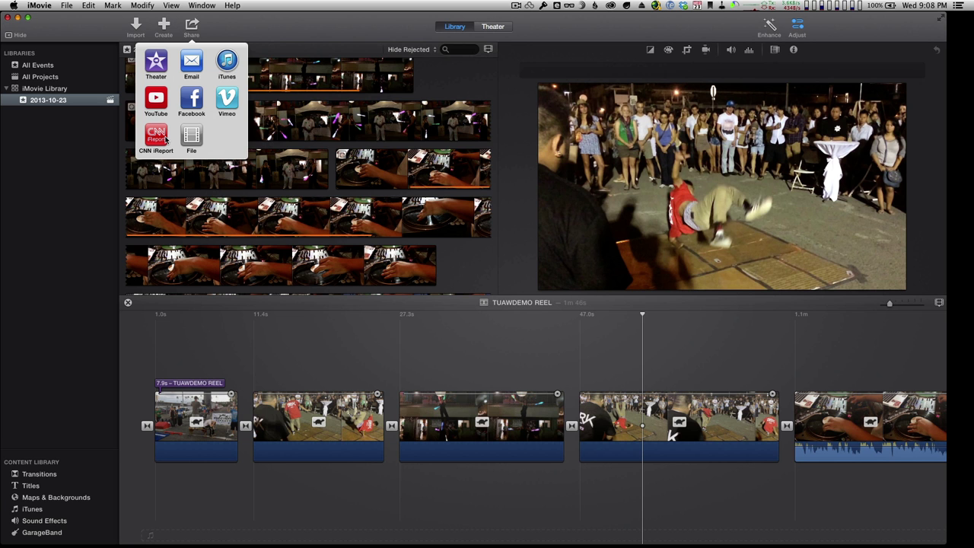
{"action": "left_click", "coordinate": [192, 137]}
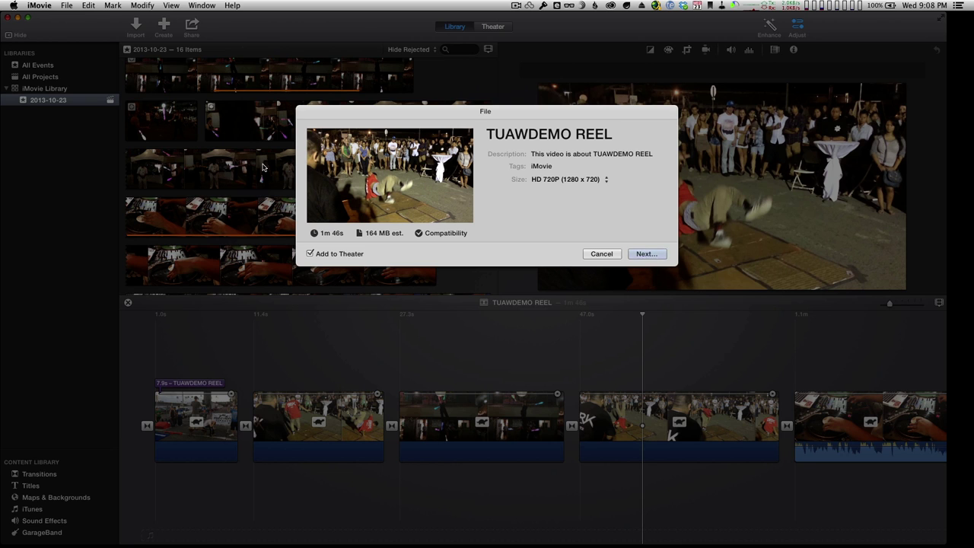
{"action": "mouse_move", "coordinate": [421, 235]}
{"action": "left_click", "coordinate": [605, 180]}
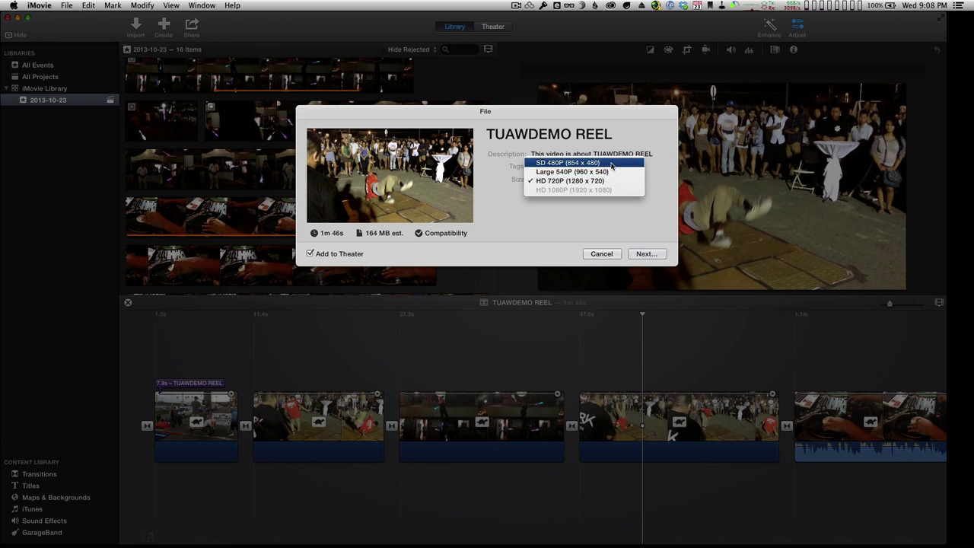
{"action": "left_click", "coordinate": [533, 218]}
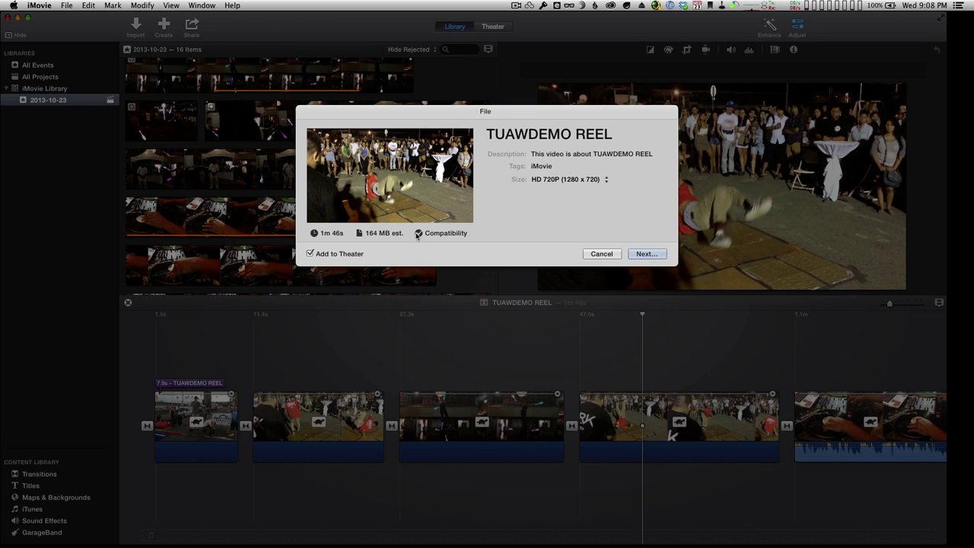
{"action": "left_click", "coordinate": [638, 255]}
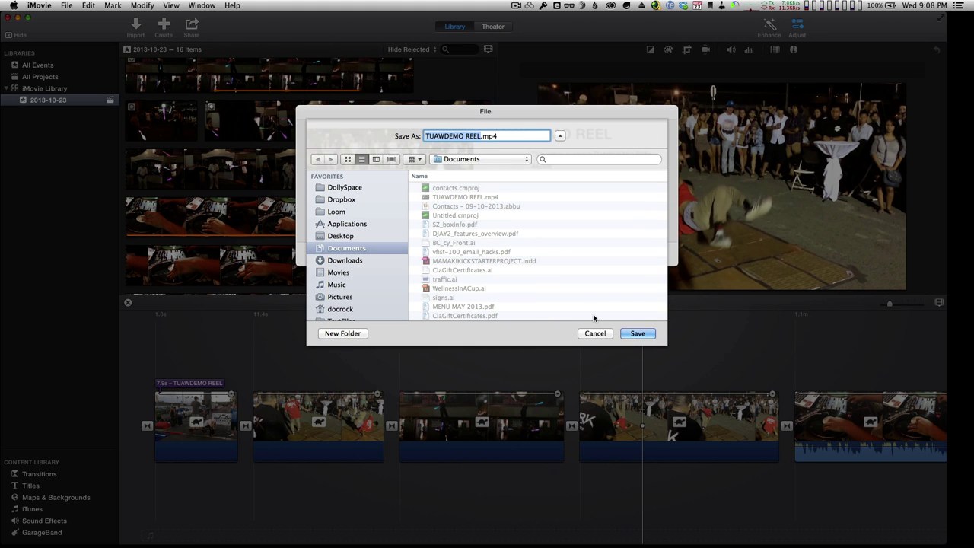
{"action": "left_click", "coordinate": [636, 334]}
{"action": "left_click", "coordinate": [564, 181]}
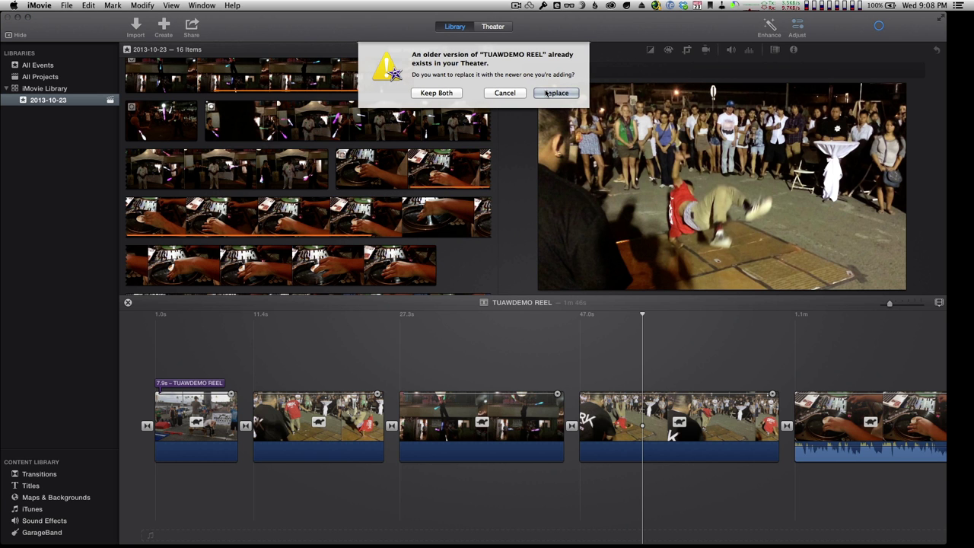
Replace the older TUAWDEMO REEL copy in the Theater.
{"action": "left_click", "coordinate": [539, 95]}
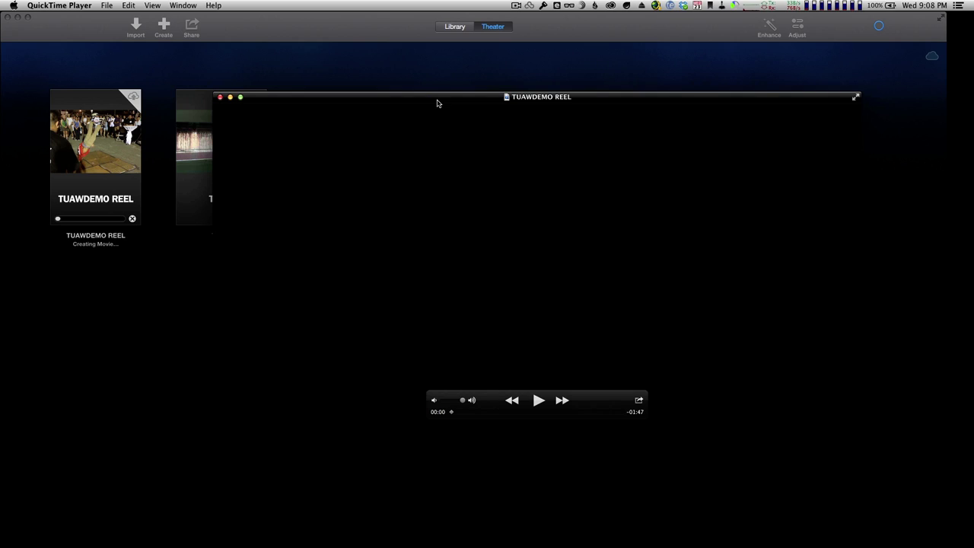
Start playback of the exported TUAWDEMO REEL in QuickTime Player.
{"action": "left_click", "coordinate": [538, 400]}
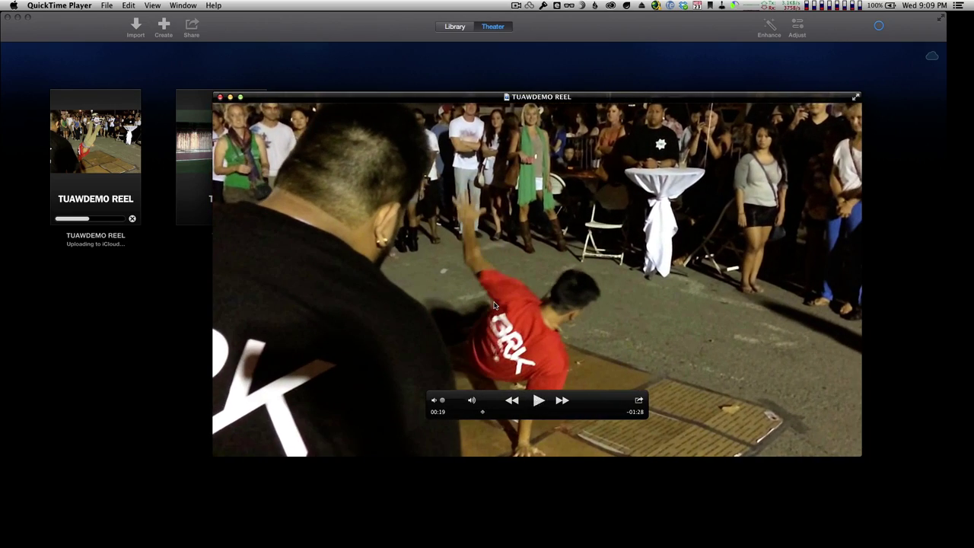
Bring iMovie to the front and open Help > Keyboard Shortcuts.
{"action": "left_click", "coordinate": [214, 6]}
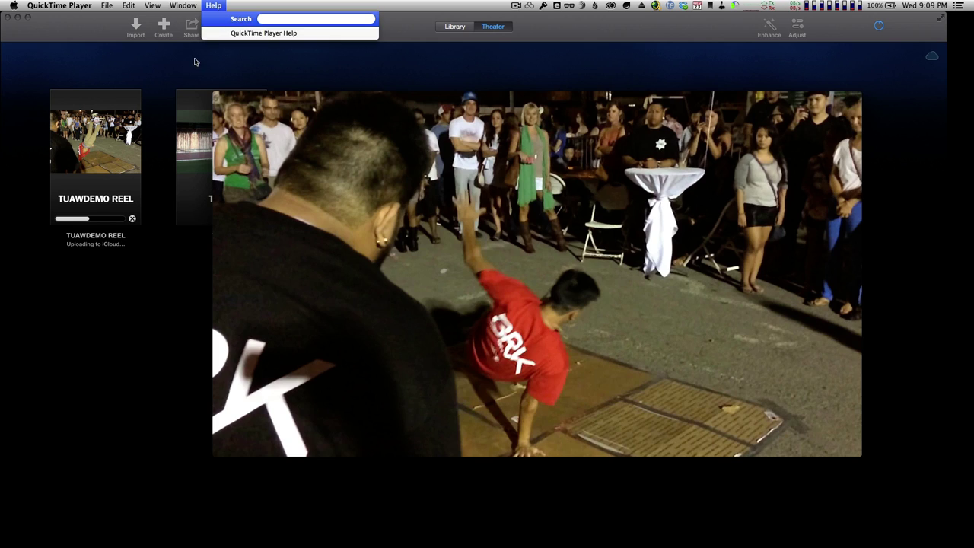
{"action": "left_click", "coordinate": [208, 47]}
{"action": "left_click", "coordinate": [233, 6]}
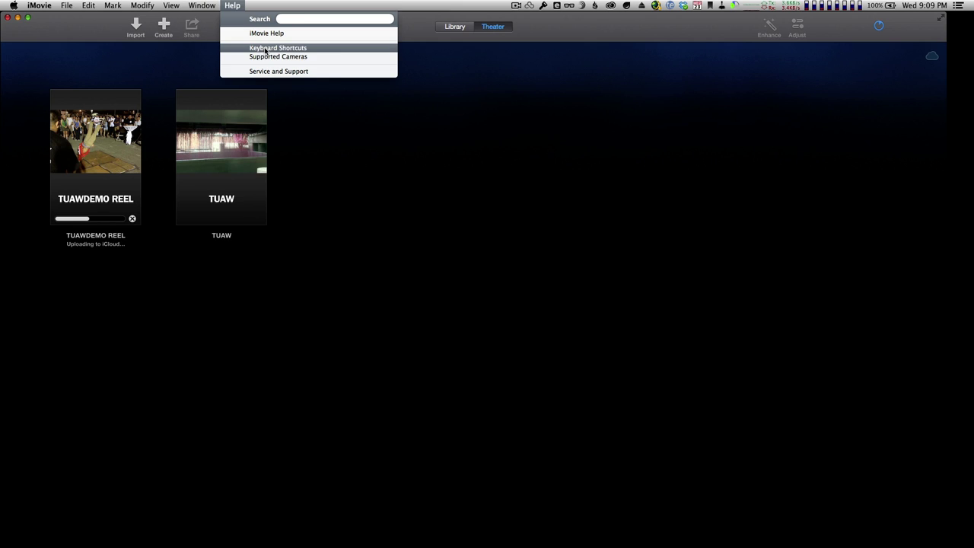
{"action": "left_click", "coordinate": [266, 50]}
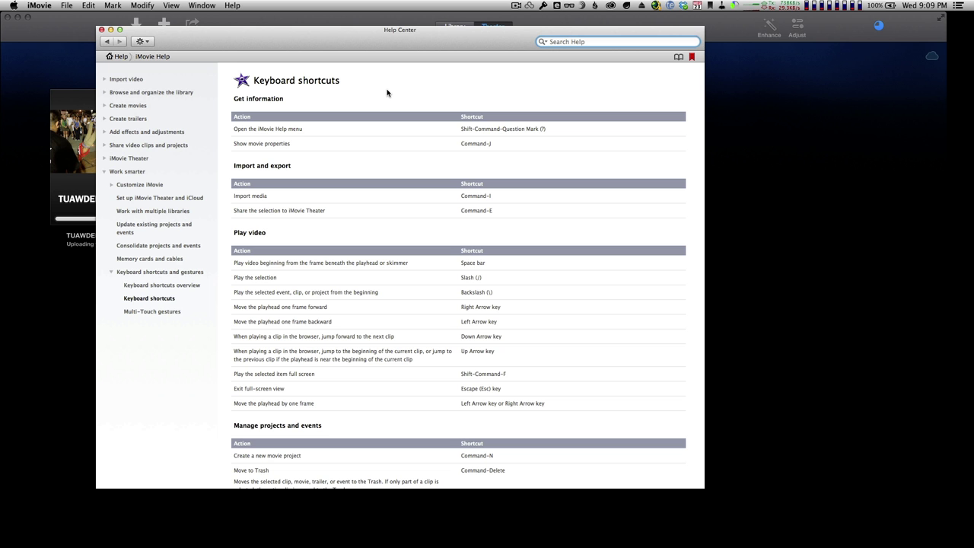